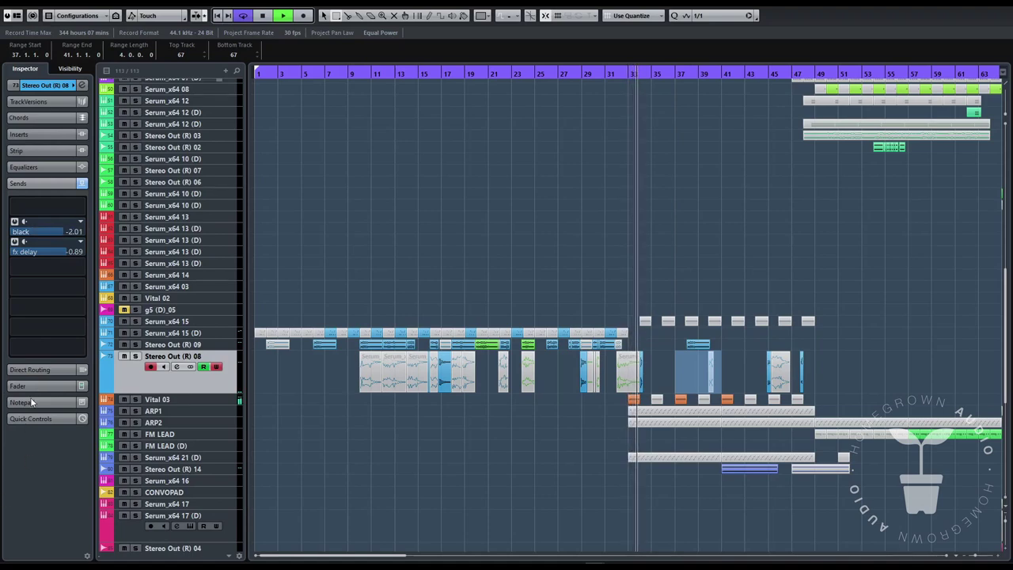
- Show Stereo Out (R) 08's Sends2 Level lane and drop the bar-32 point to -oo
{"action": "left_click", "coordinate": [220, 377]}
{"action": "scroll", "coordinate": [228, 383], "scroll_direction": "down", "scroll_amount": 2}
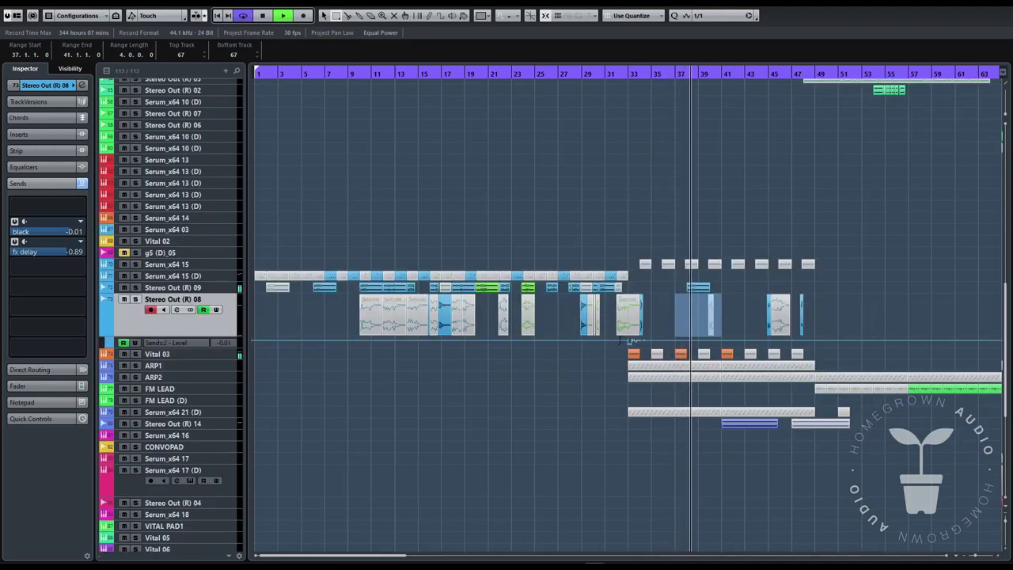
{"action": "left_click", "coordinate": [624, 341]}
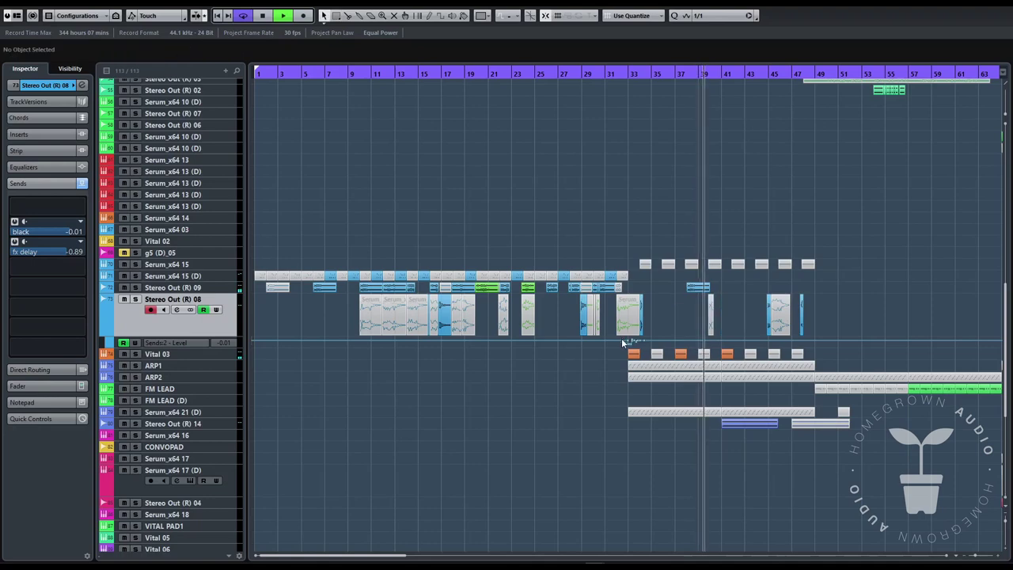
{"action": "left_click_drag", "start_coordinate": [614, 339], "coordinate": [616, 354]}
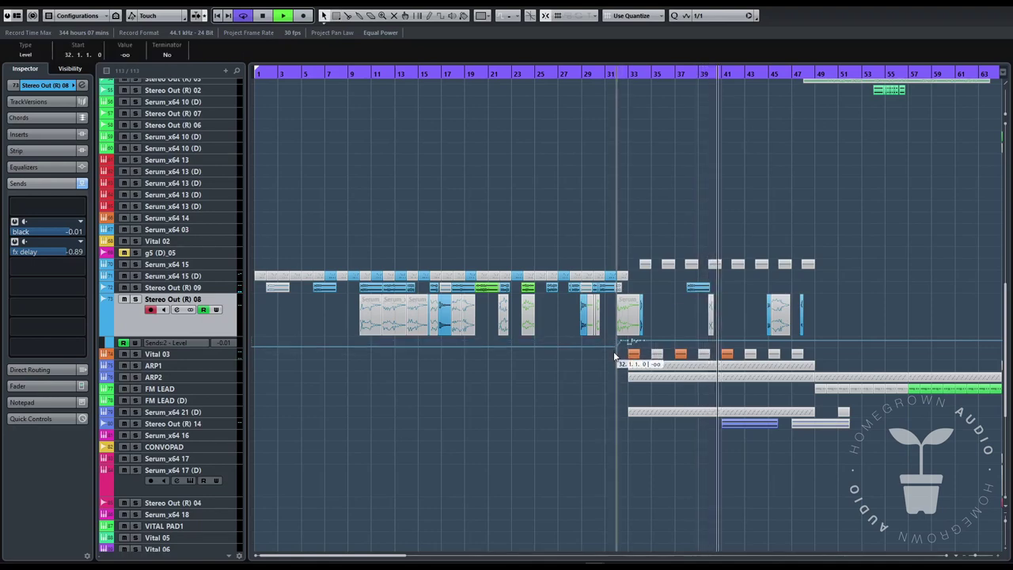
- Add send automation points near bars 37 and 43 (-2.45), then select the Serum_x64 15 event
{"action": "left_click", "coordinate": [679, 343]}
{"action": "left_click", "coordinate": [751, 342]}
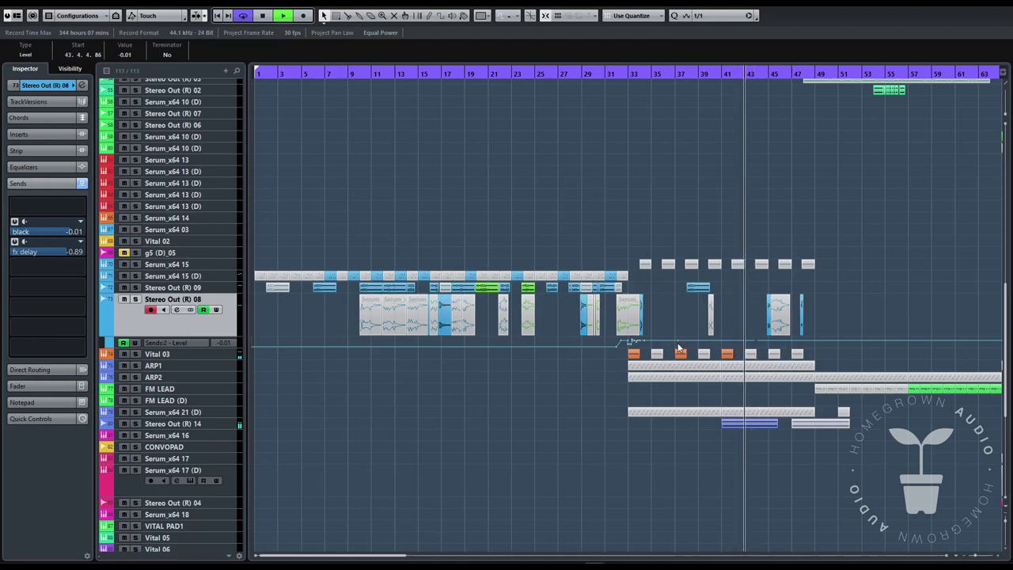
{"action": "left_click_drag", "start_coordinate": [677, 345], "coordinate": [745, 349]}
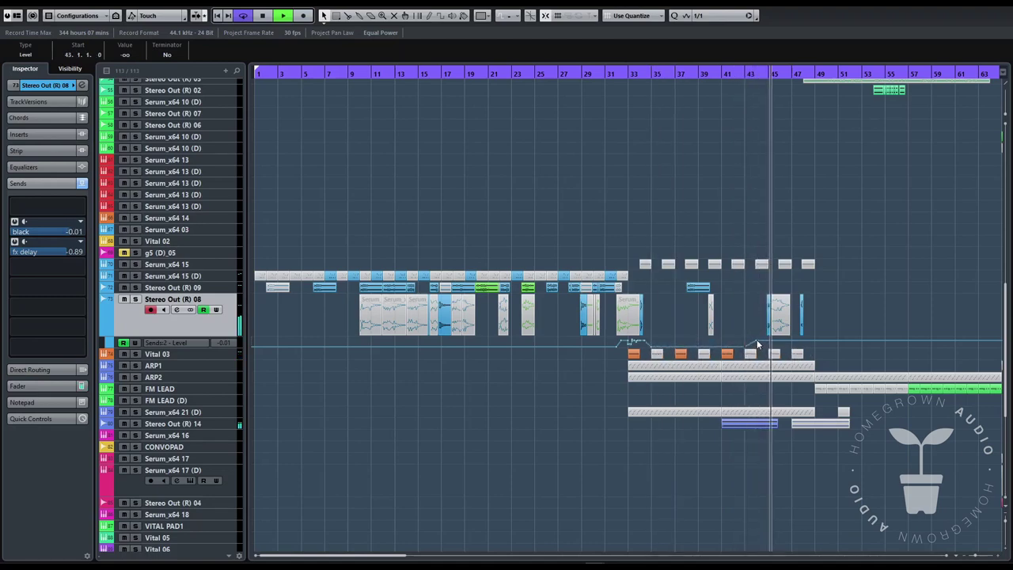
{"action": "left_click", "coordinate": [779, 321]}
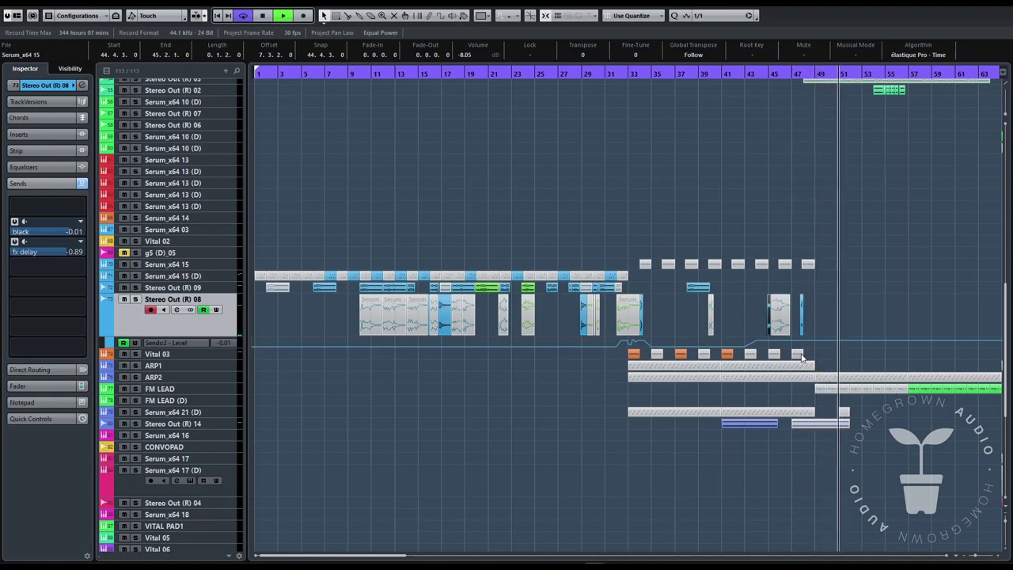
{"action": "scroll", "coordinate": [919, 287], "scroll_direction": "up", "scroll_amount": 10}
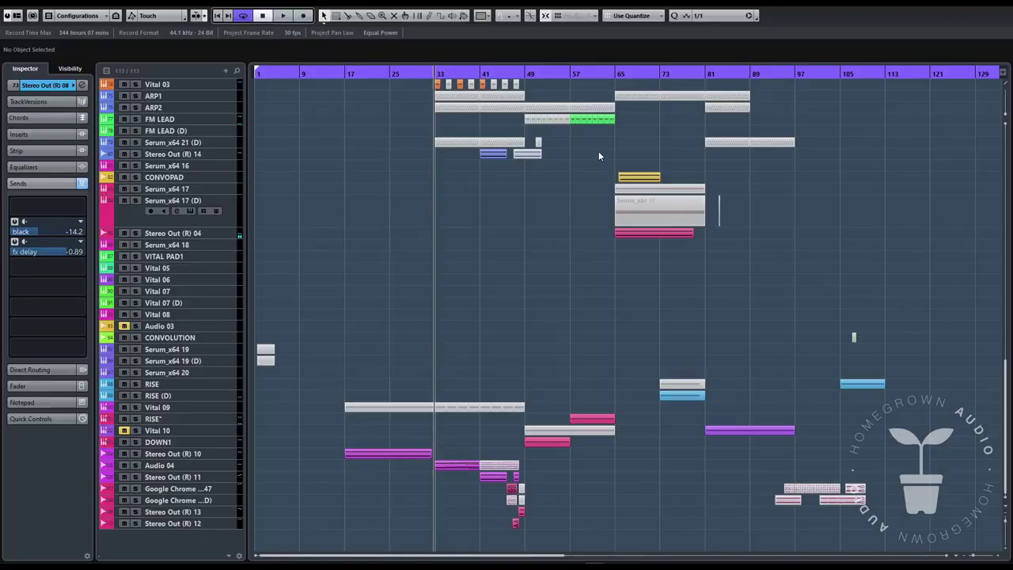
- Solo Vital KICK REF and the three Vital 01 layers, then play from bar 48
{"action": "scroll", "coordinate": [598, 151], "scroll_direction": "up", "scroll_amount": 15}
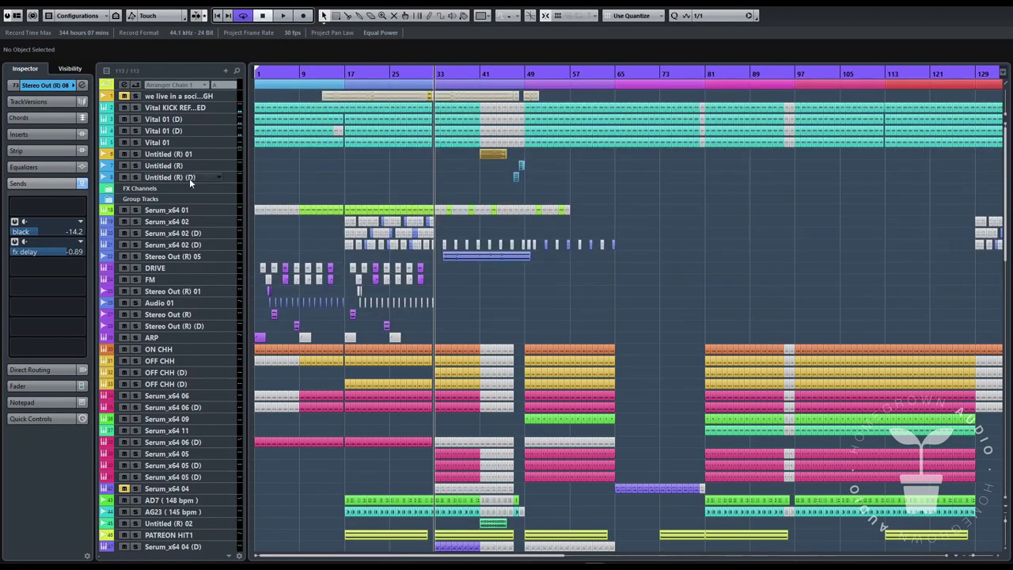
{"action": "left_click", "coordinate": [168, 186]}
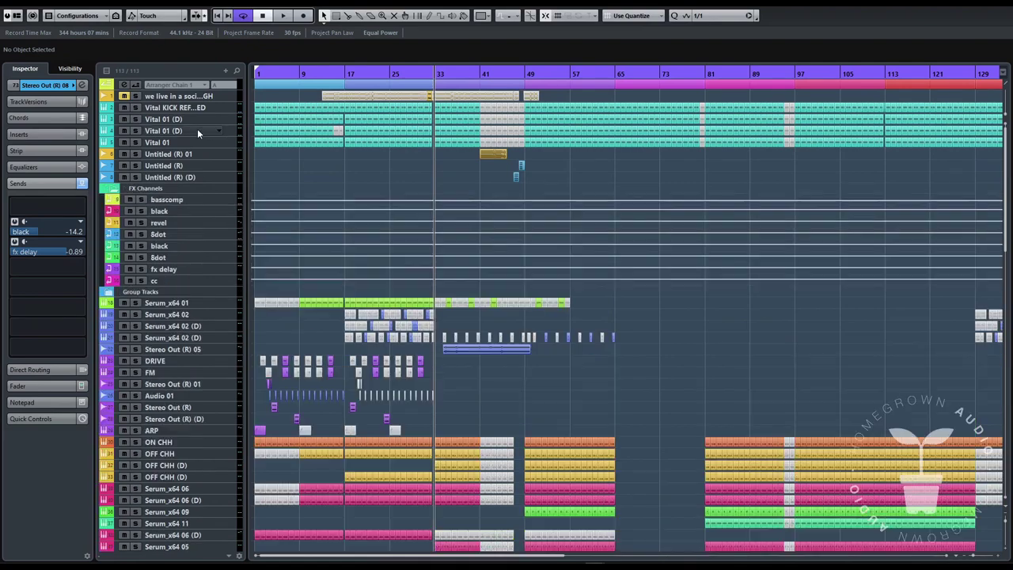
{"action": "left_click", "coordinate": [136, 107]}
{"action": "left_click", "coordinate": [136, 118]}
{"action": "left_click", "coordinate": [136, 131]}
{"action": "left_click", "coordinate": [137, 142]}
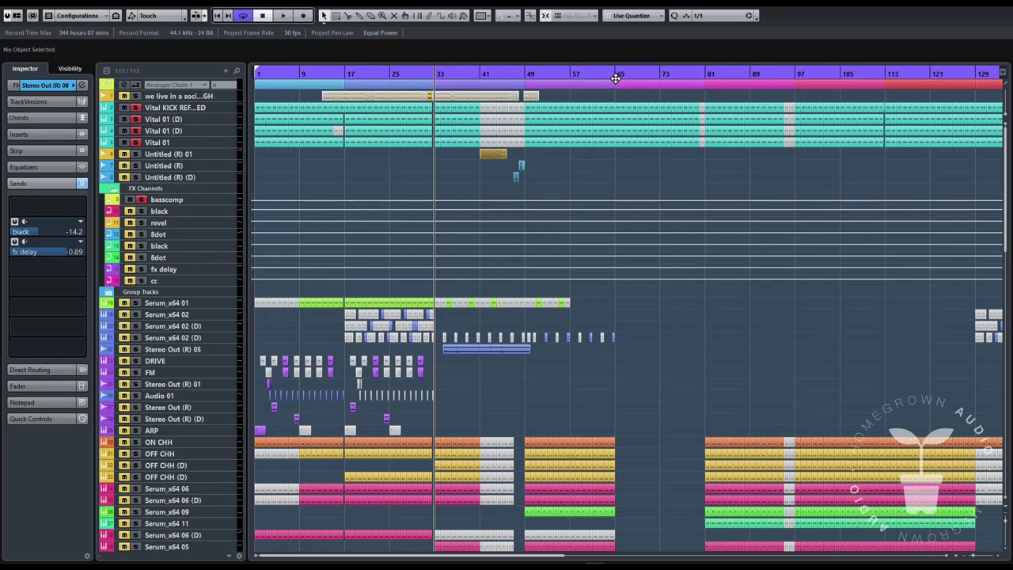
{"action": "left_click", "coordinate": [532, 73]}
{"action": "key", "text": "space"}
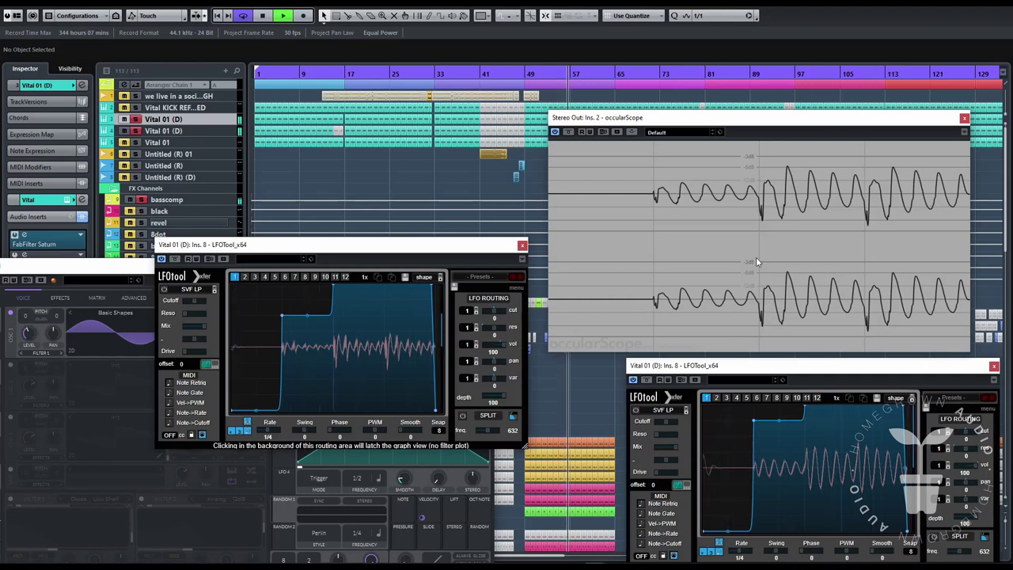
- Restart playback and raise the start of Vital 01 (D)'s LFOtool ducking curve to the top
{"action": "key", "text": "space"}
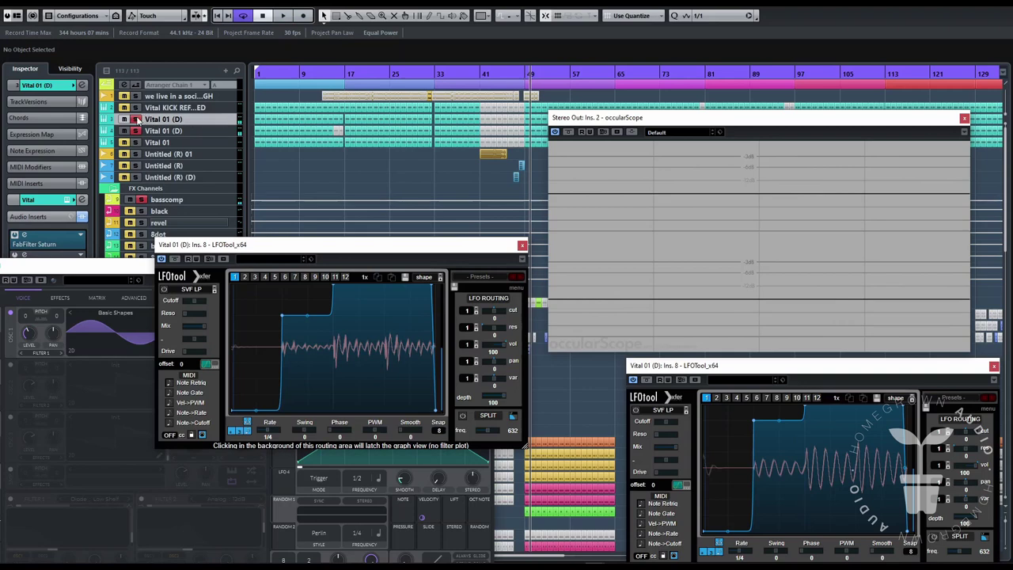
{"action": "key", "text": "space"}
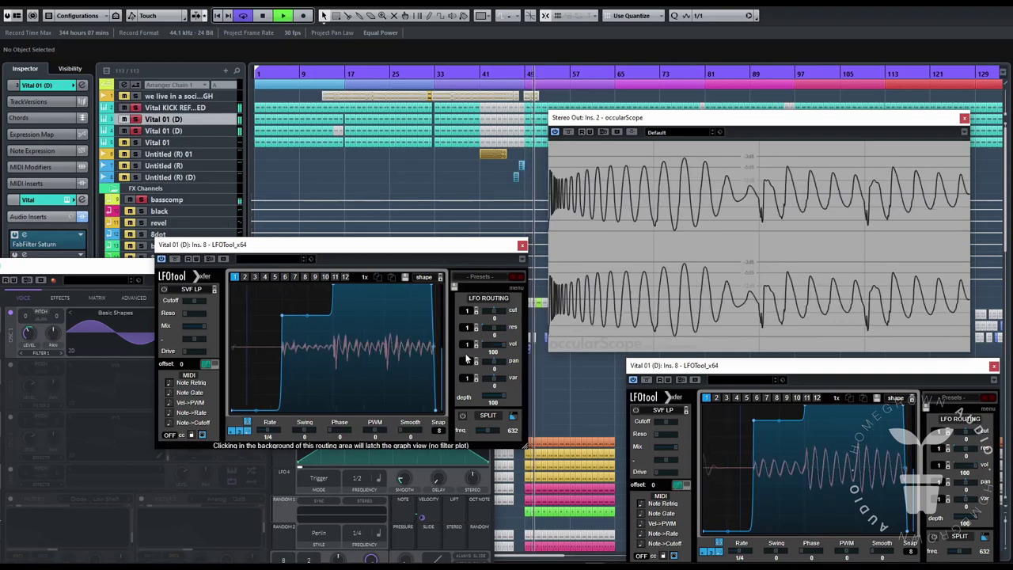
{"action": "left_click_drag", "start_coordinate": [706, 532], "coordinate": [710, 412]}
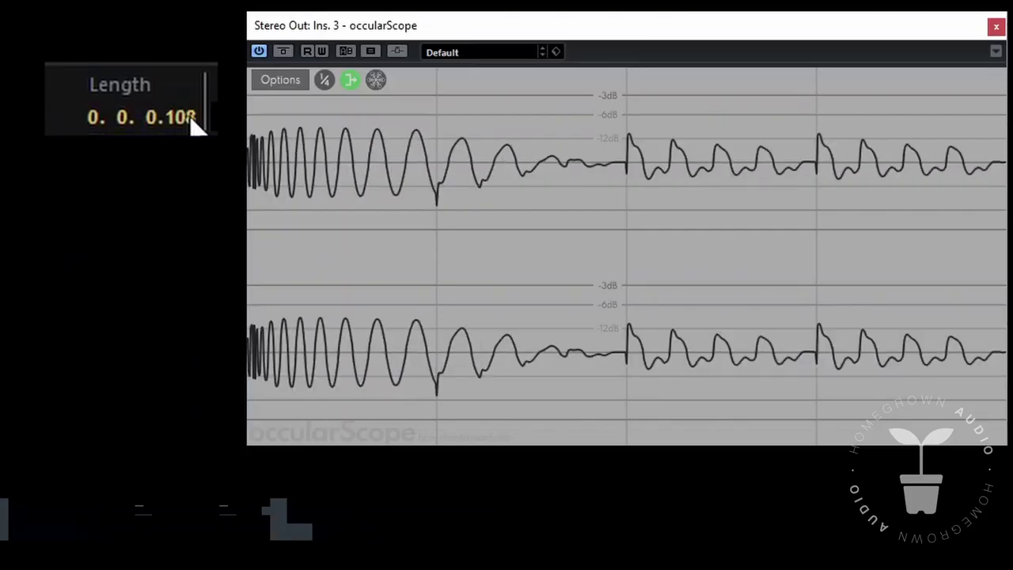
- Wheel the Key Editor's note Length up and down, comparing on the scope, ending at 0.0.0.107
{"action": "scroll", "coordinate": [196, 125], "scroll_direction": "up", "scroll_amount": 7}
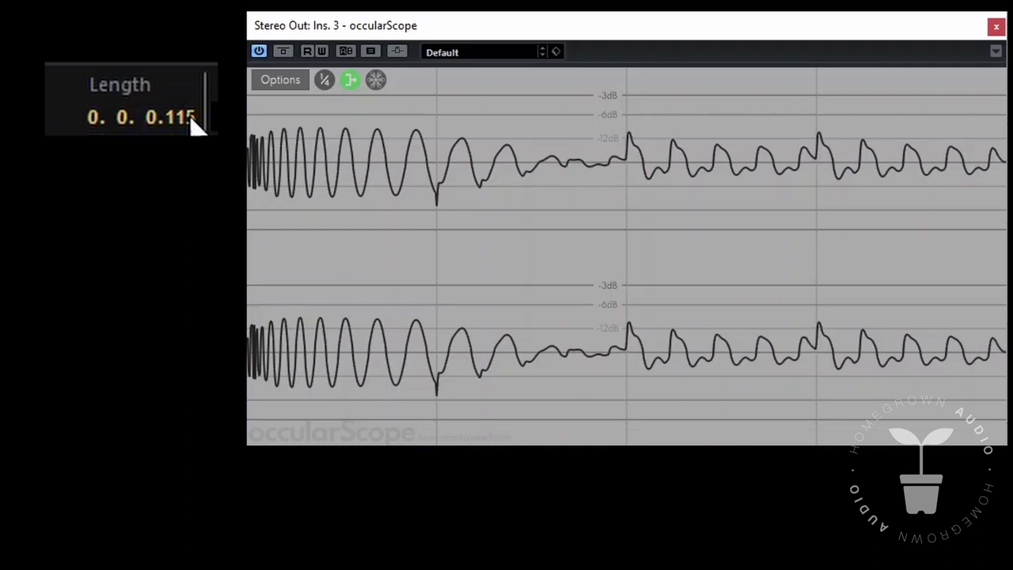
{"action": "scroll", "coordinate": [196, 125], "scroll_direction": "down", "scroll_amount": 4}
{"action": "scroll", "coordinate": [195, 125], "scroll_direction": "up", "scroll_amount": 2}
{"action": "scroll", "coordinate": [195, 125], "scroll_direction": "down", "scroll_amount": 2}
{"action": "scroll", "coordinate": [196, 125], "scroll_direction": "down", "scroll_amount": 3}
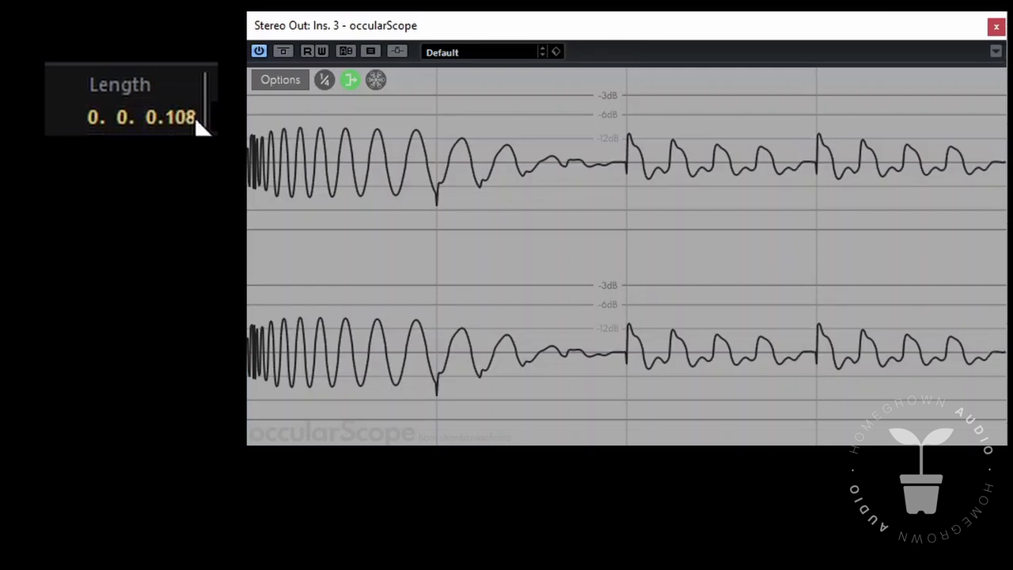
{"action": "scroll", "coordinate": [198, 127], "scroll_direction": "up", "scroll_amount": 1}
{"action": "scroll", "coordinate": [198, 127], "scroll_direction": "up", "scroll_amount": 4}
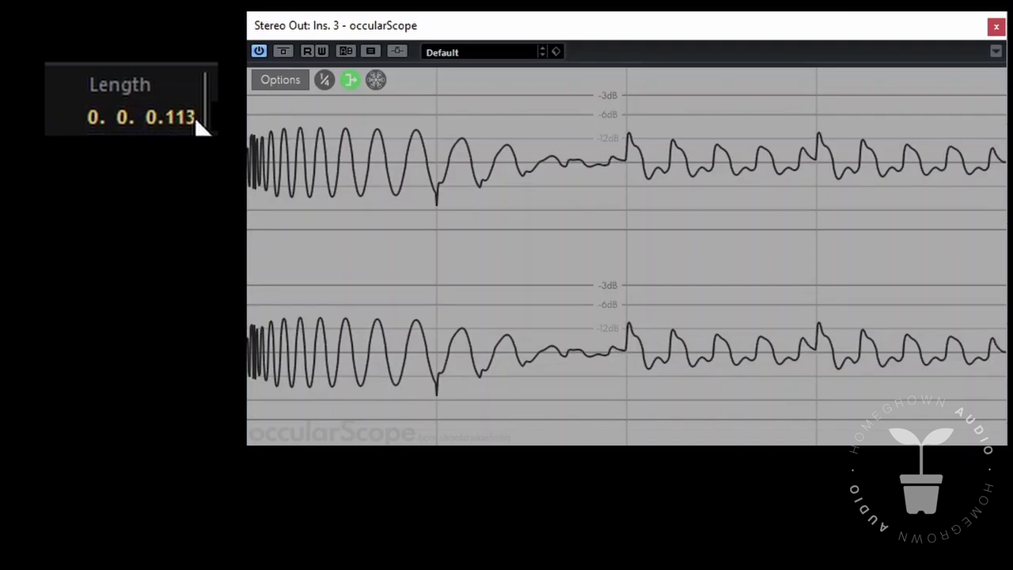
{"action": "scroll", "coordinate": [200, 126], "scroll_direction": "down", "scroll_amount": 1}
{"action": "scroll", "coordinate": [199, 127], "scroll_direction": "down", "scroll_amount": 3}
{"action": "scroll", "coordinate": [200, 126], "scroll_direction": "down", "scroll_amount": 3}
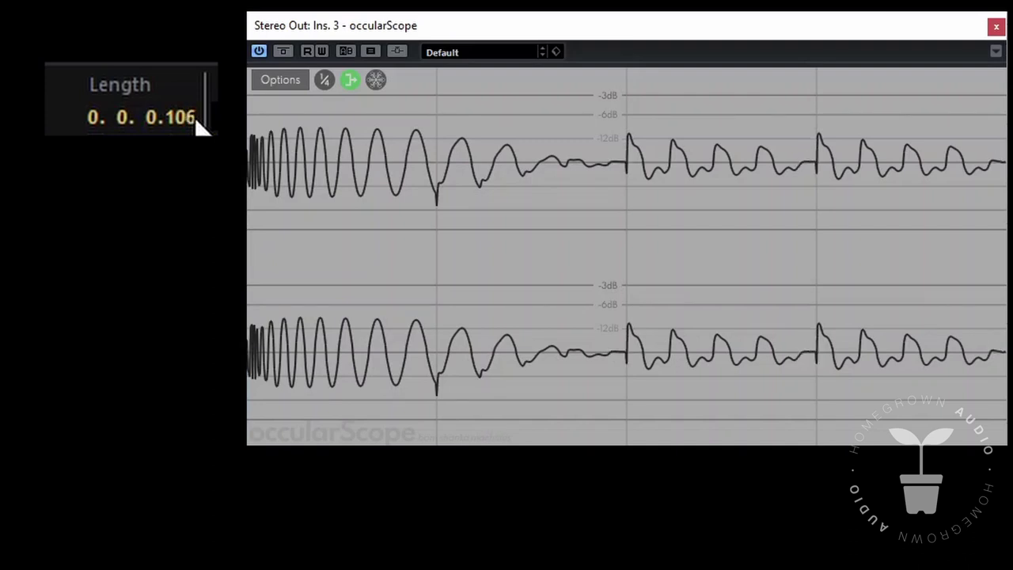
{"action": "scroll", "coordinate": [198, 122], "scroll_direction": "up", "scroll_amount": 2}
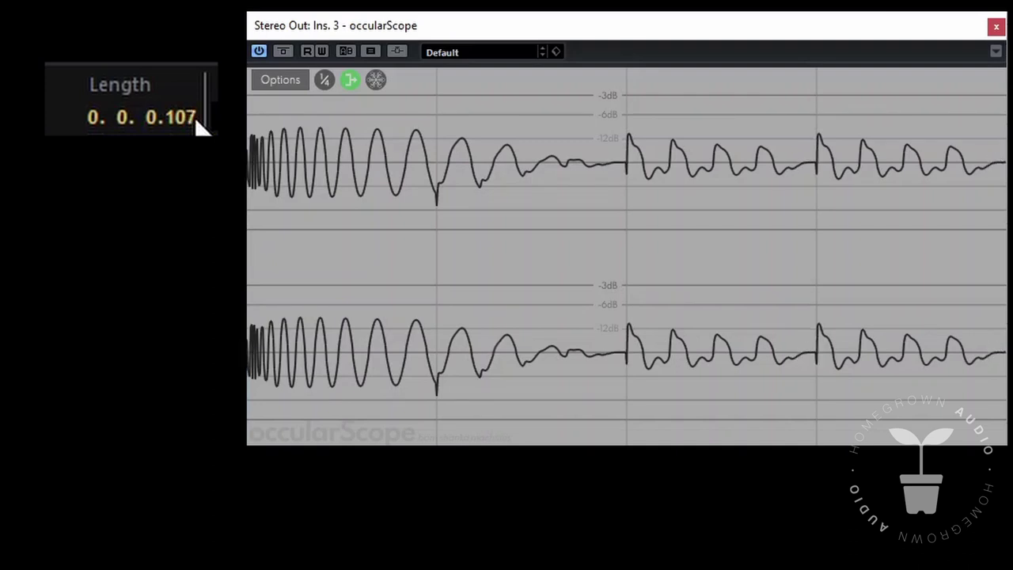
{"action": "scroll", "coordinate": [199, 126], "scroll_direction": "up", "scroll_amount": 1}
{"action": "scroll", "coordinate": [199, 127], "scroll_direction": "up", "scroll_amount": 2}
{"action": "scroll", "coordinate": [200, 127], "scroll_direction": "down", "scroll_amount": 1}
{"action": "scroll", "coordinate": [199, 127], "scroll_direction": "down", "scroll_amount": 2}
{"action": "scroll", "coordinate": [199, 127], "scroll_direction": "down", "scroll_amount": 1}
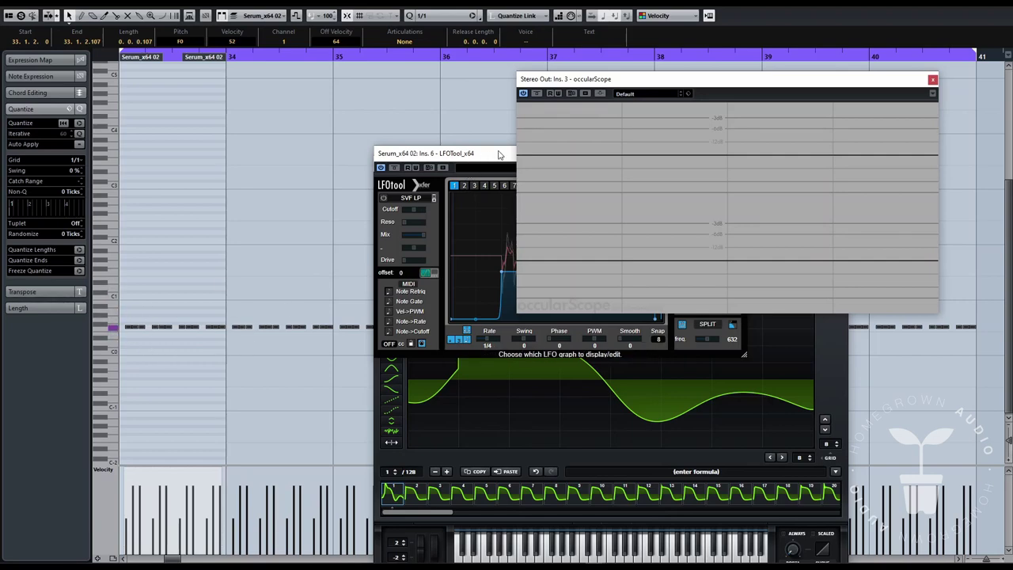
- Move the Serum_x64 02 LFOtool window aside and close the plugin windows covering the notes
{"action": "left_click_drag", "start_coordinate": [498, 155], "coordinate": [359, 143]}
{"action": "left_click", "coordinate": [602, 143]}
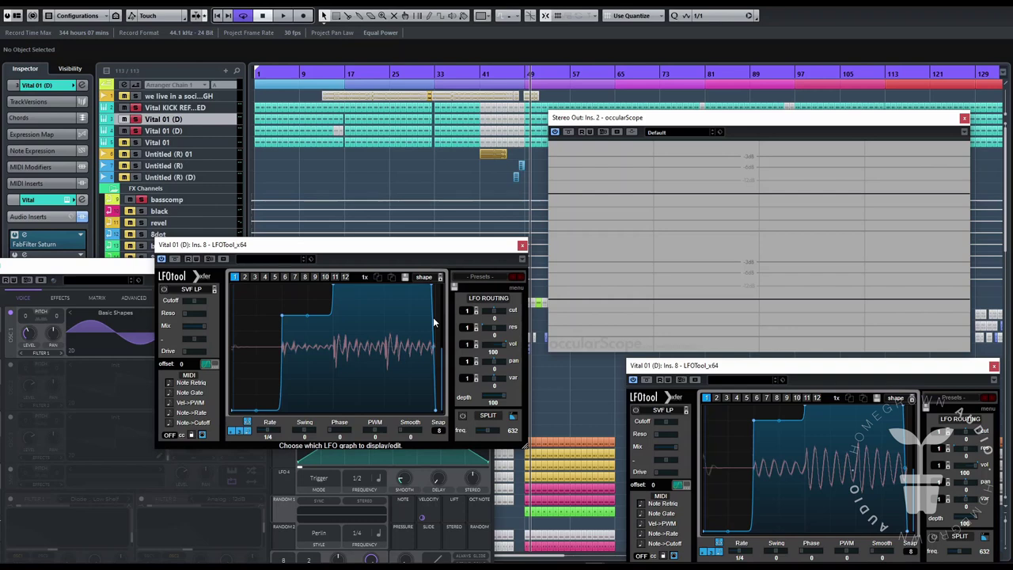
- Audition the bass while raising, then lowering, the start of the LFOtool ducking curve
{"action": "key", "text": "space"}
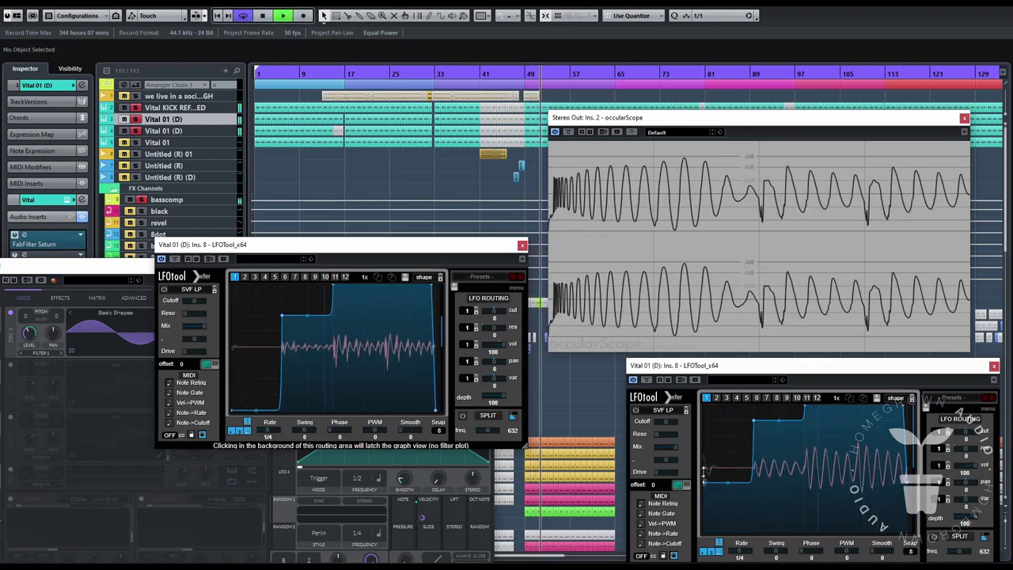
{"action": "left_click_drag", "start_coordinate": [705, 462], "coordinate": [705, 409]}
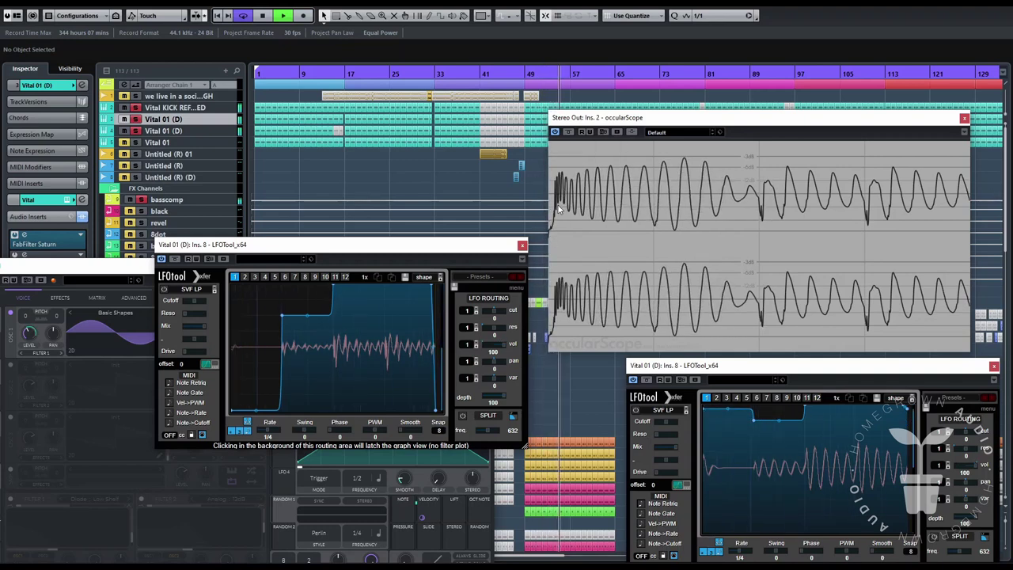
{"action": "left_click_drag", "start_coordinate": [702, 410], "coordinate": [703, 532]}
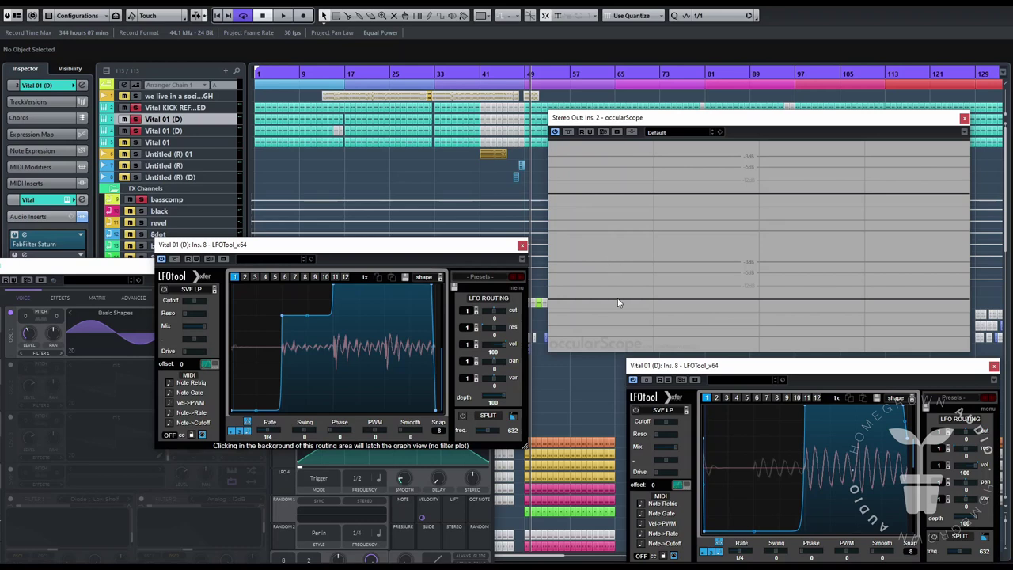
{"action": "key", "text": "space"}
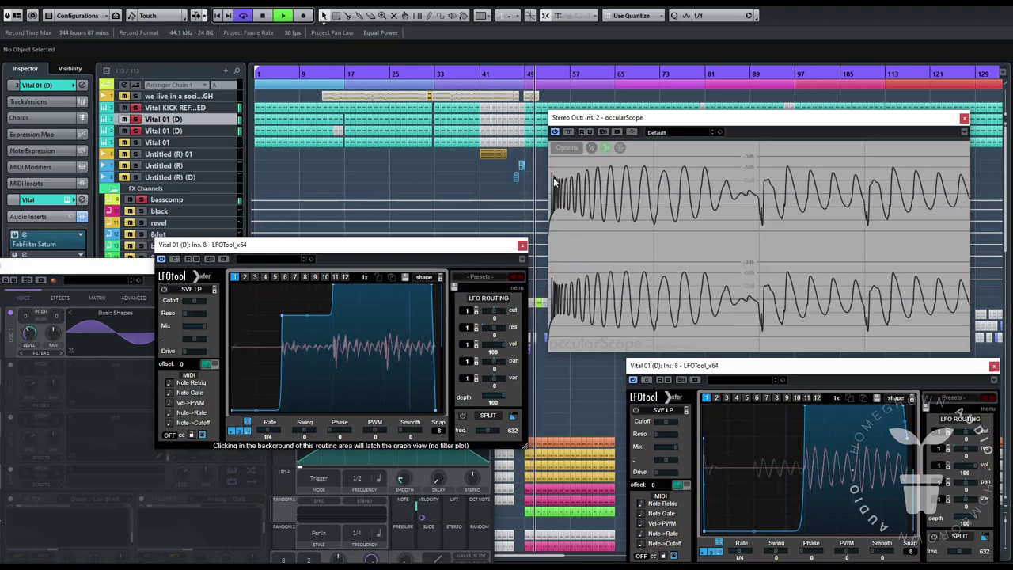
{"action": "key", "text": "space"}
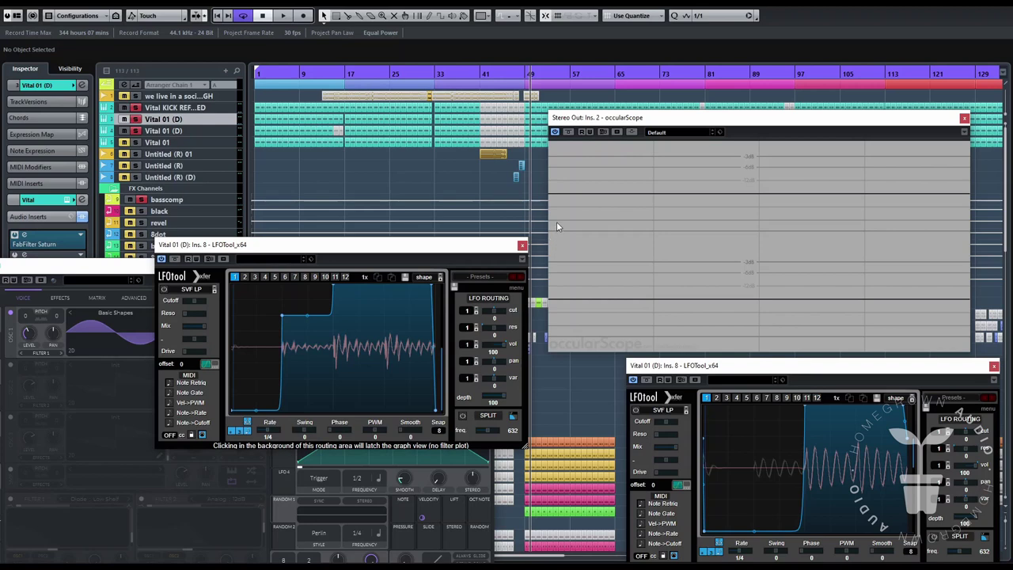
{"action": "key", "text": "space"}
- Close the left LFOtool and Vital synth windows and select the Vital 01 bass track
{"action": "left_click", "coordinate": [522, 244]}
{"action": "left_click", "coordinate": [488, 268]}
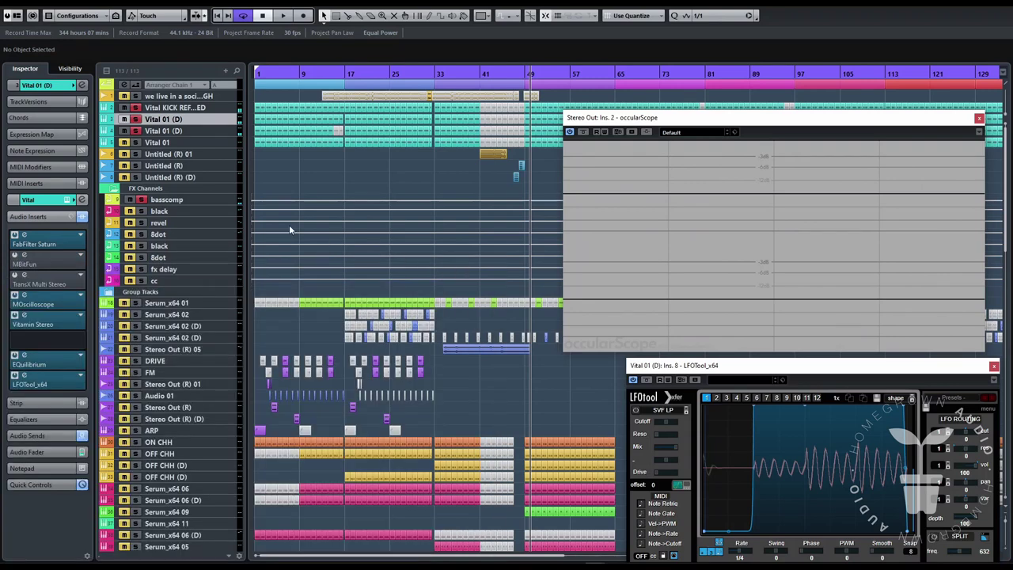
{"action": "left_click", "coordinate": [225, 130]}
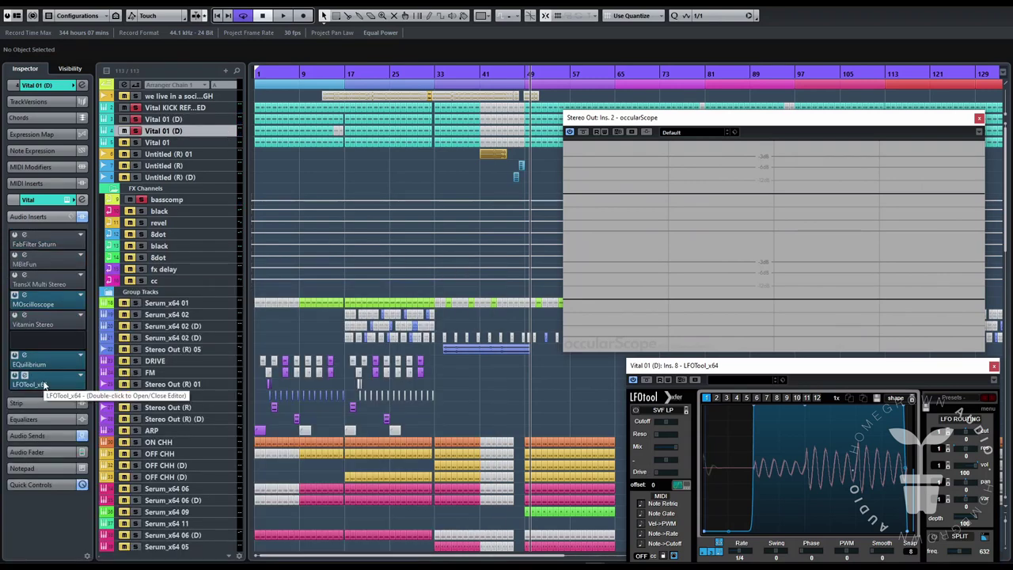
{"action": "left_click", "coordinate": [234, 144]}
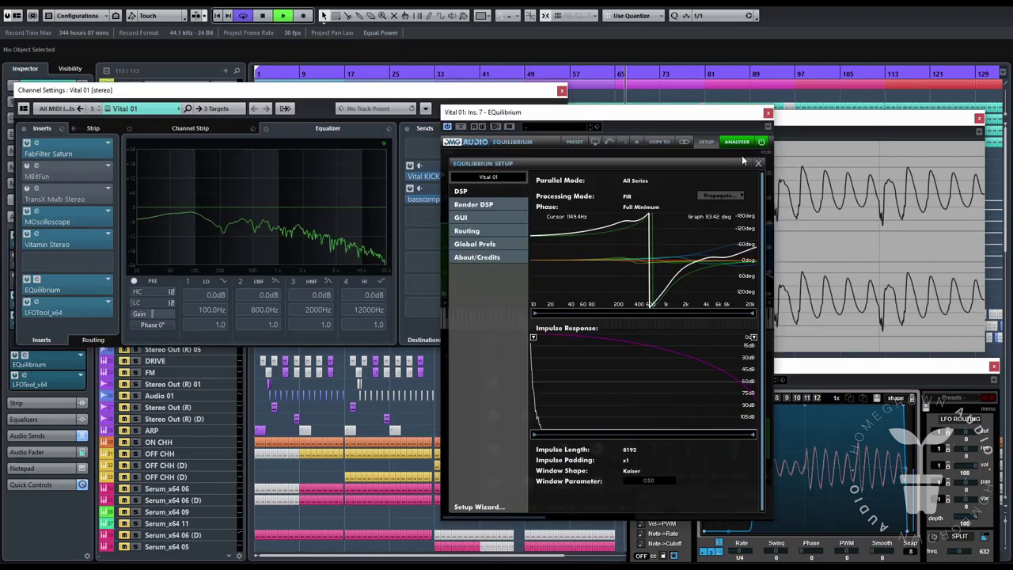
- Cut an EQuilibrium band to about 1778 Hz, -6.77 dB and narrow its Q slightly
{"action": "left_click", "coordinate": [757, 166]}
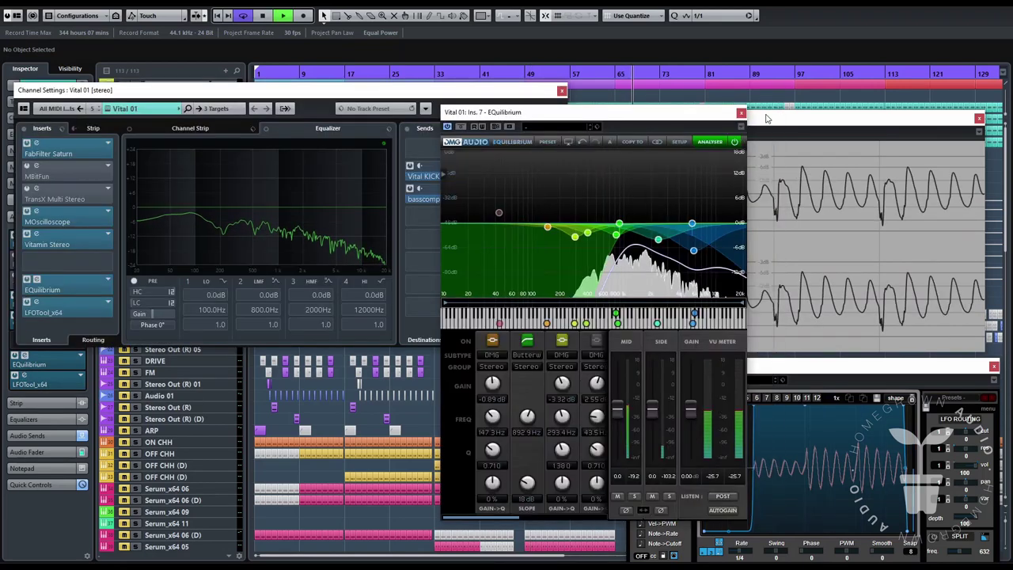
{"action": "left_click_drag", "start_coordinate": [660, 245], "coordinate": [649, 255]}
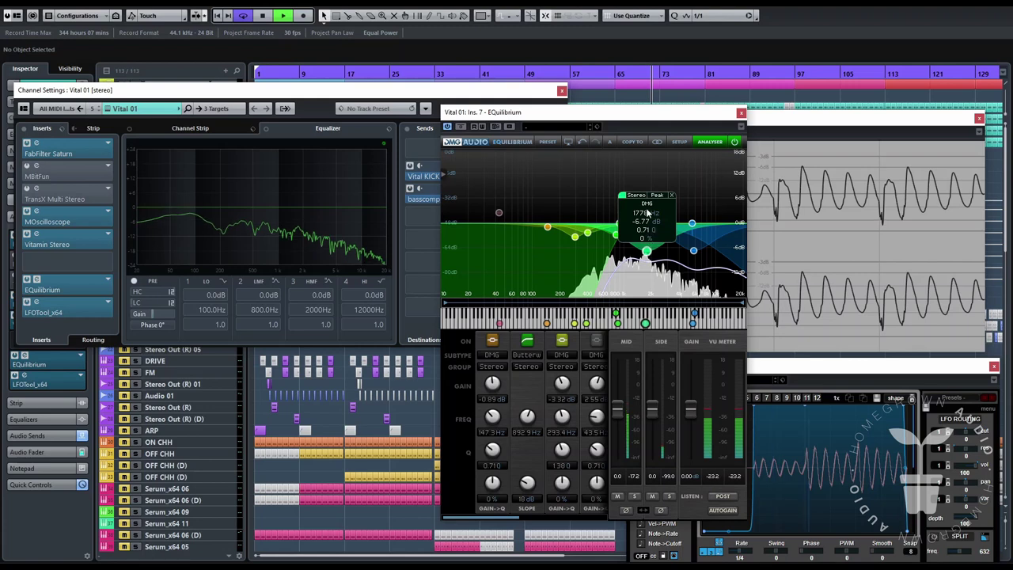
{"action": "scroll", "coordinate": [647, 206], "scroll_direction": "up", "scroll_amount": 5}
{"action": "scroll", "coordinate": [647, 207], "scroll_direction": "down", "scroll_amount": 1}
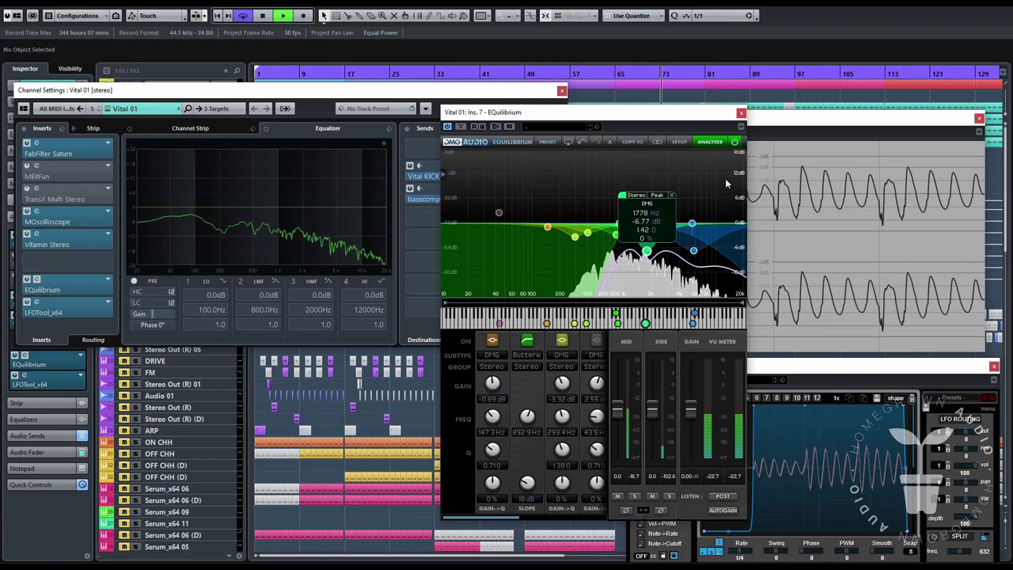
- Close the EQuilibrium and Vital 01 Channel Settings windows, then stop playback
{"action": "left_click", "coordinate": [741, 113]}
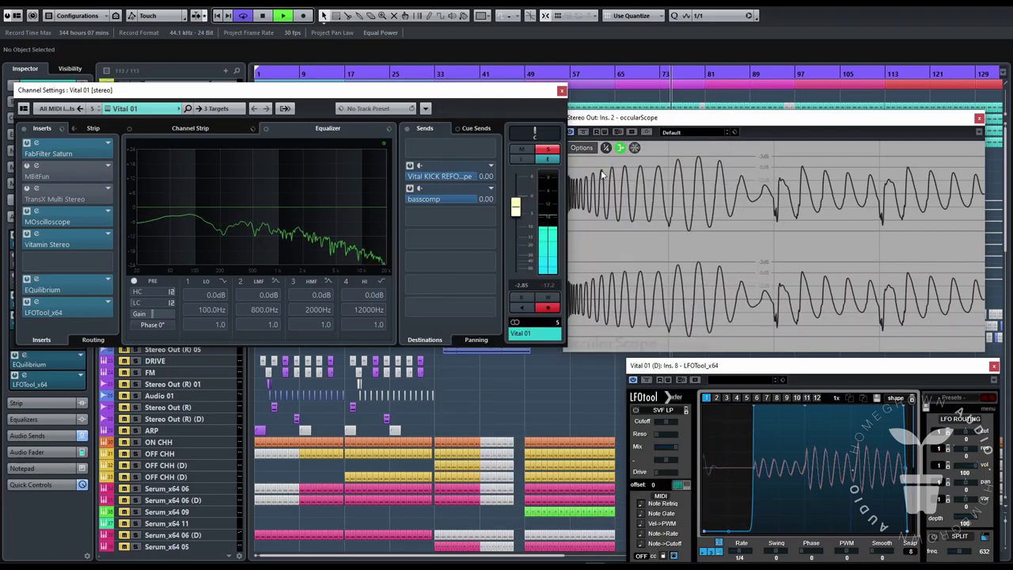
{"action": "left_click", "coordinate": [562, 91]}
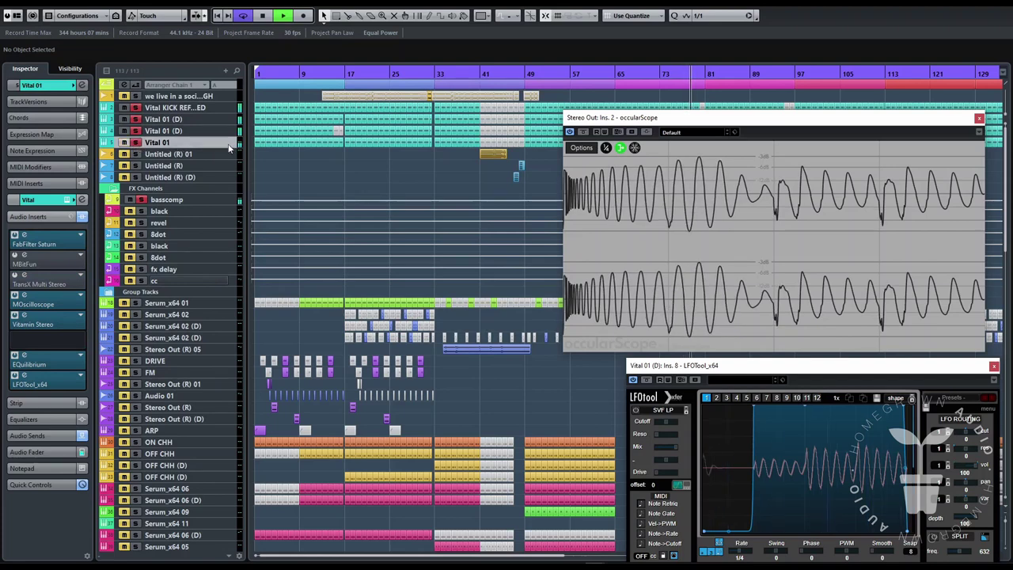
{"action": "key", "text": "space"}
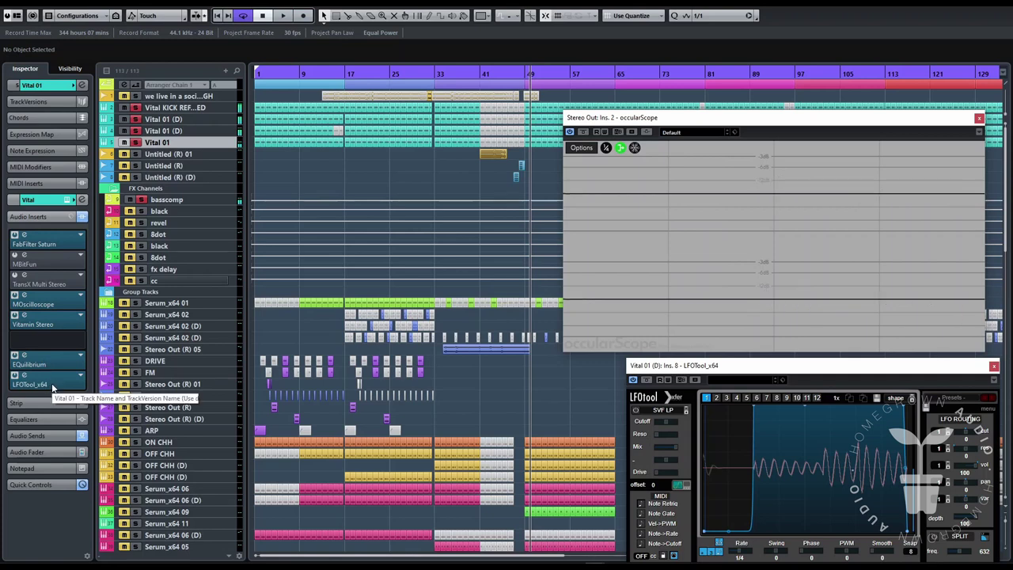
- Open Vital 01's LFOTool insert and select both Vital 01 (D) tracks plus the basscomp channel
{"action": "left_click", "coordinate": [52, 383]}
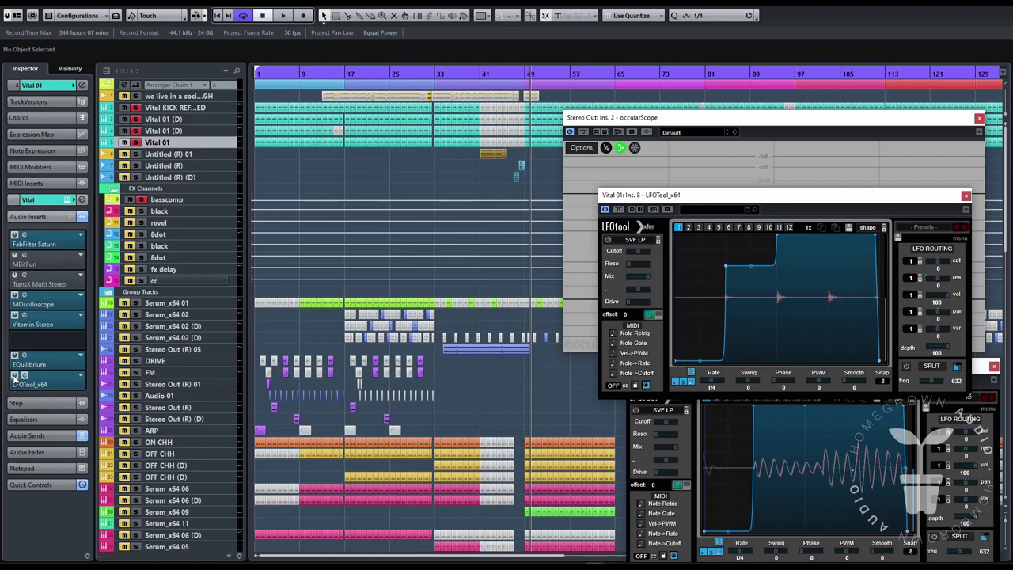
{"action": "left_click", "coordinate": [228, 133]}
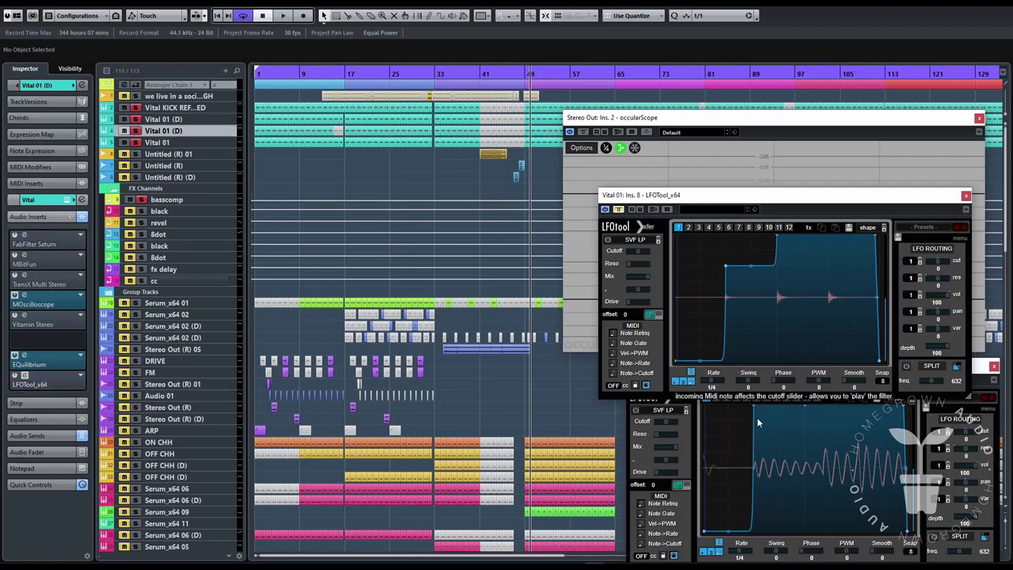
{"action": "left_click", "coordinate": [233, 120]}
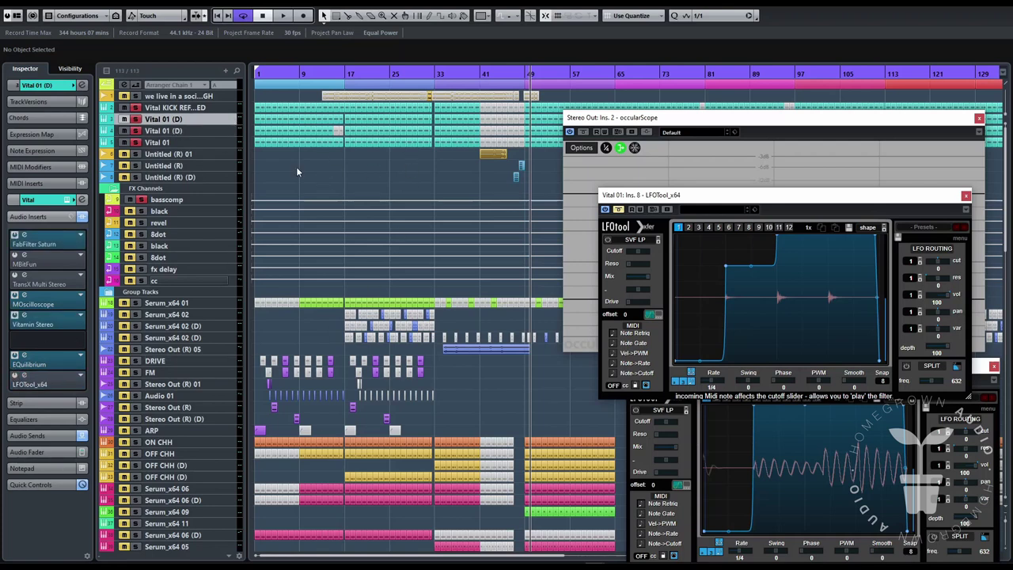
{"action": "left_click", "coordinate": [231, 199]}
- In the MixConsole, add a group channel named 'BASS GROUP' to the selected channels
{"action": "key", "text": "F3"}
{"action": "right_click", "coordinate": [273, 430]}
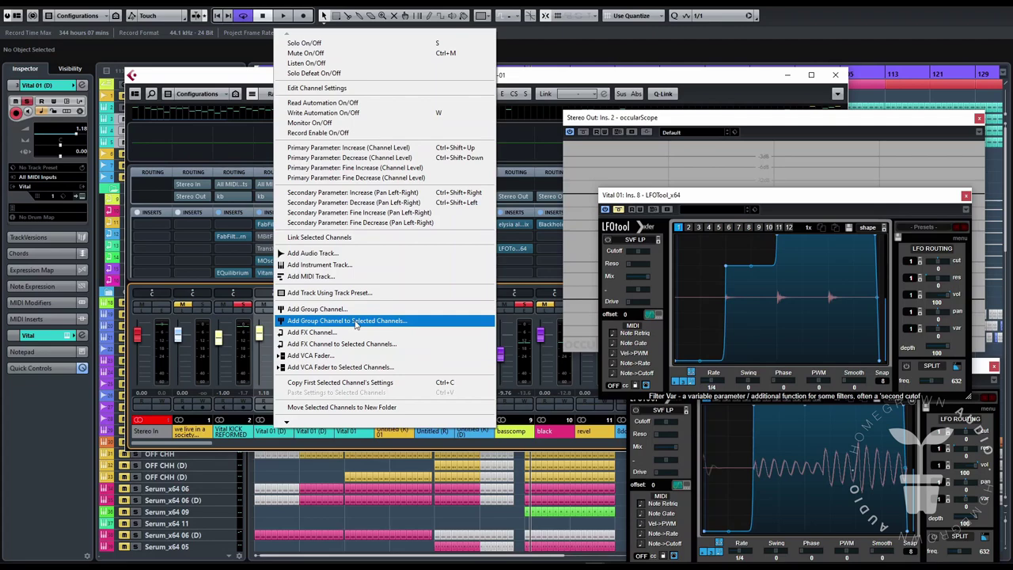
{"action": "left_click", "coordinate": [355, 323]}
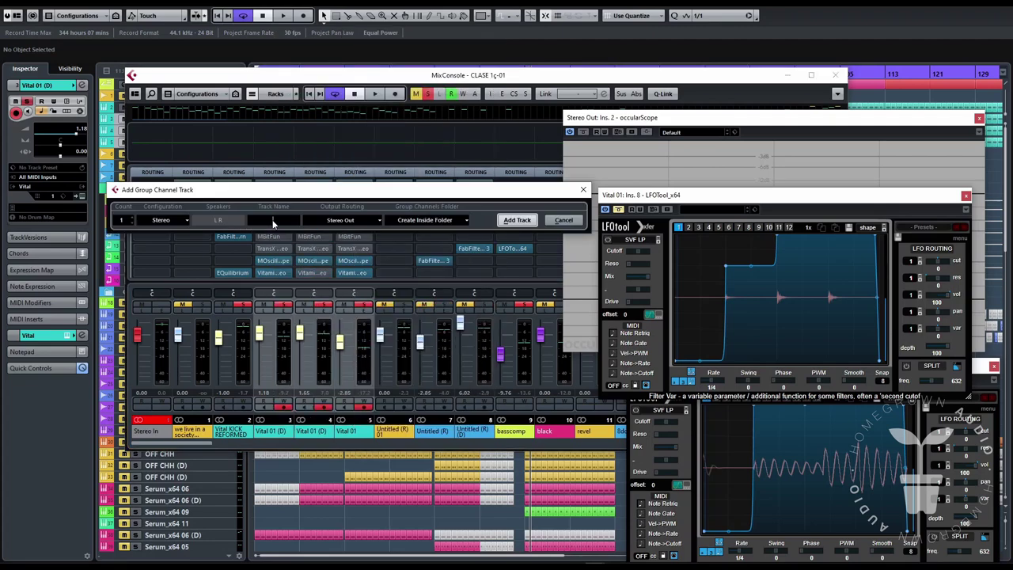
{"action": "type", "text": "BASS GROUP"}
{"action": "left_click", "coordinate": [522, 220]}
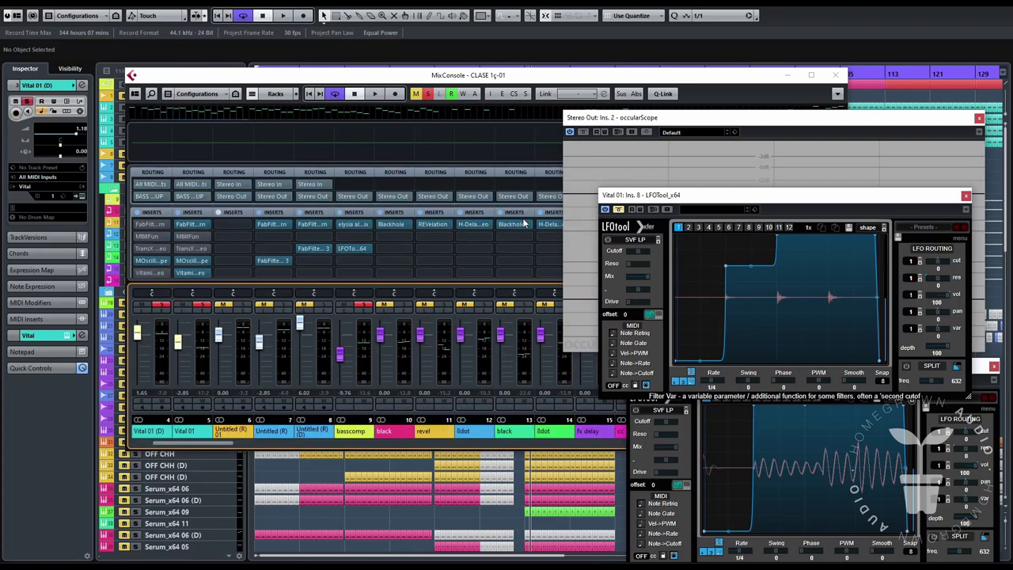
- Route BASS GROUP's output to Groups > kb and basscomp's output into BASS GROUP
{"action": "scroll", "coordinate": [218, 445], "scroll_direction": "right", "scroll_amount": 4}
{"action": "left_click", "coordinate": [449, 197]}
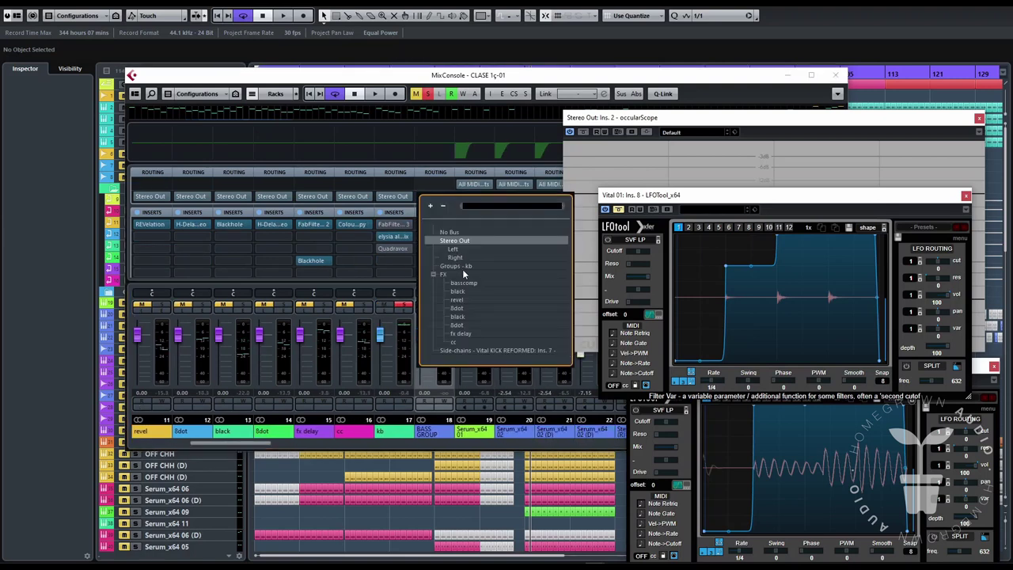
{"action": "left_click", "coordinate": [456, 266]}
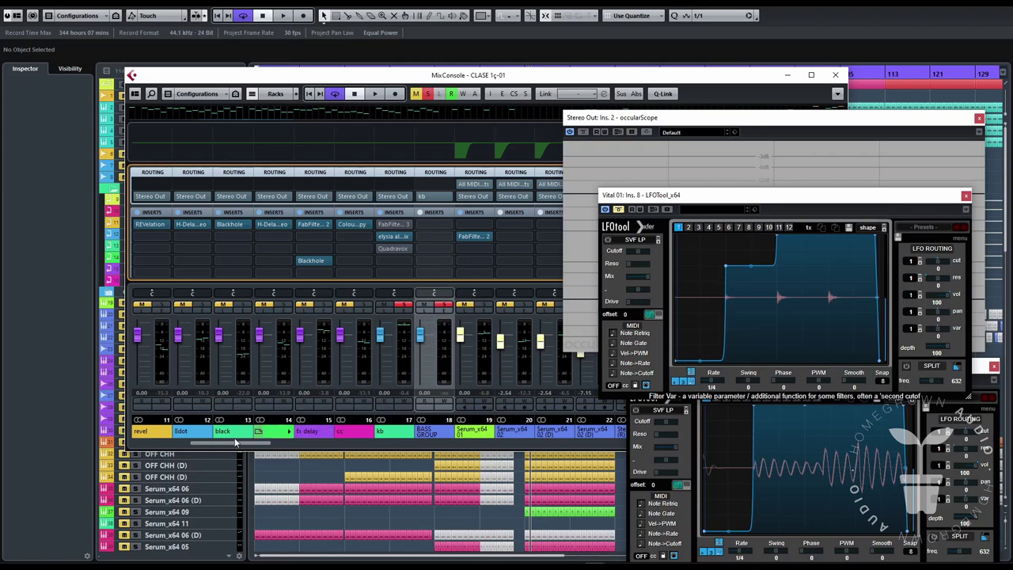
{"action": "scroll", "coordinate": [208, 445], "scroll_direction": "left", "scroll_amount": 3}
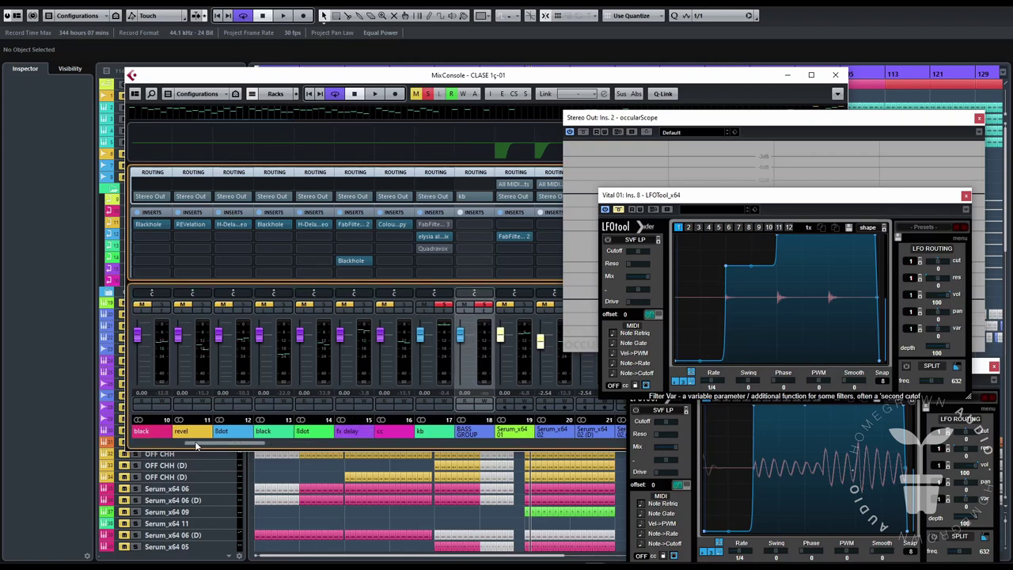
{"action": "left_click", "coordinate": [205, 197]}
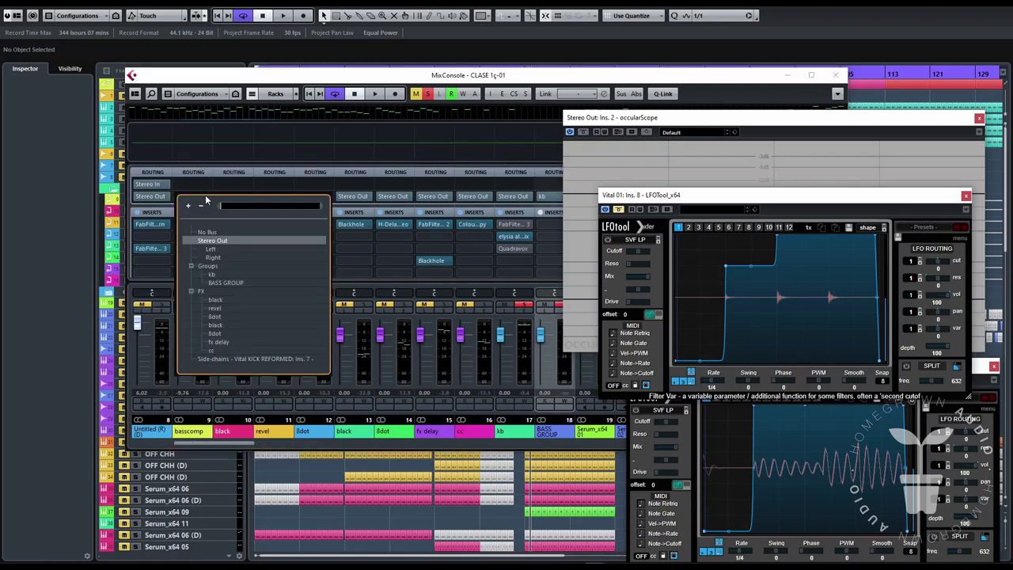
{"action": "left_click", "coordinate": [224, 282]}
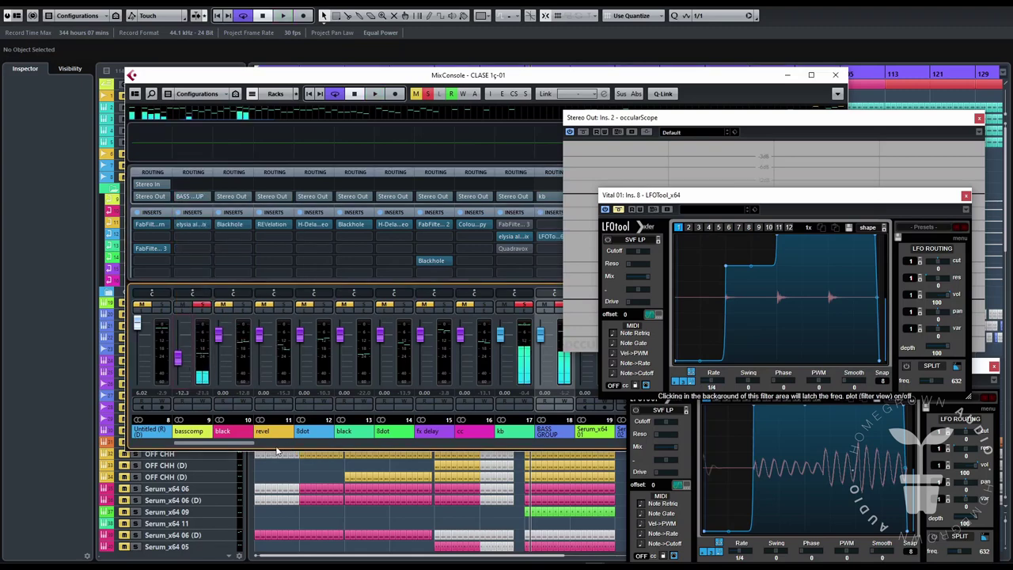
{"action": "scroll", "coordinate": [191, 442], "scroll_direction": "left", "scroll_amount": 5}
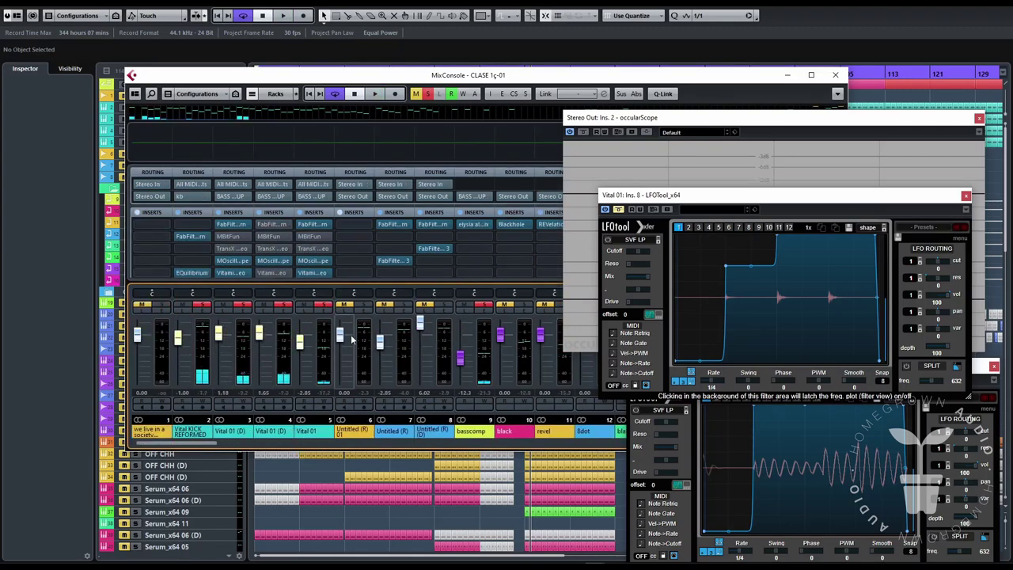
{"action": "left_click_drag", "start_coordinate": [175, 447], "coordinate": [244, 449]}
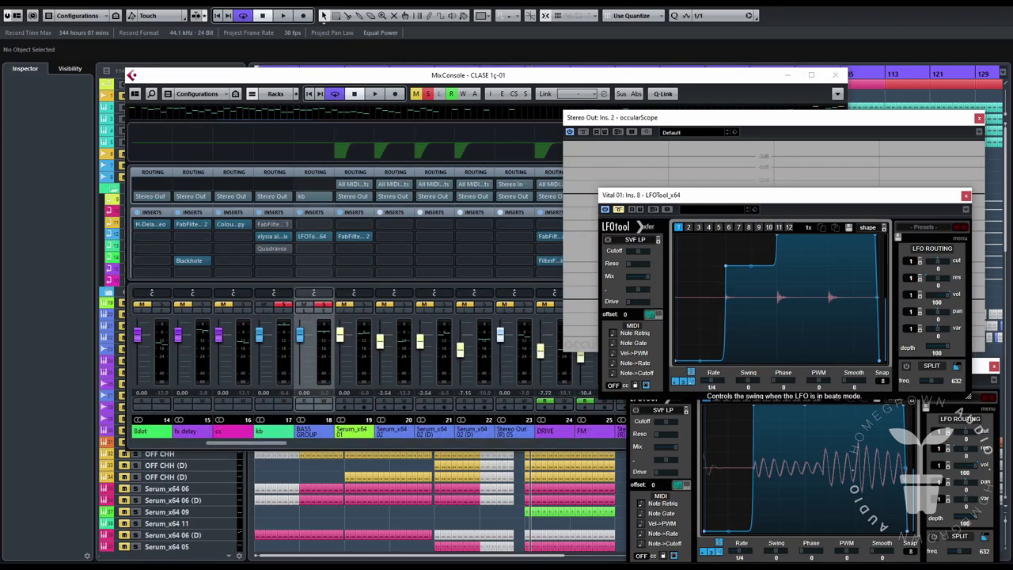
- Open BASS GROUP's LFOtool, play and watch the ducked waveform in the oscilloscope, then stop
{"action": "left_click", "coordinate": [313, 235]}
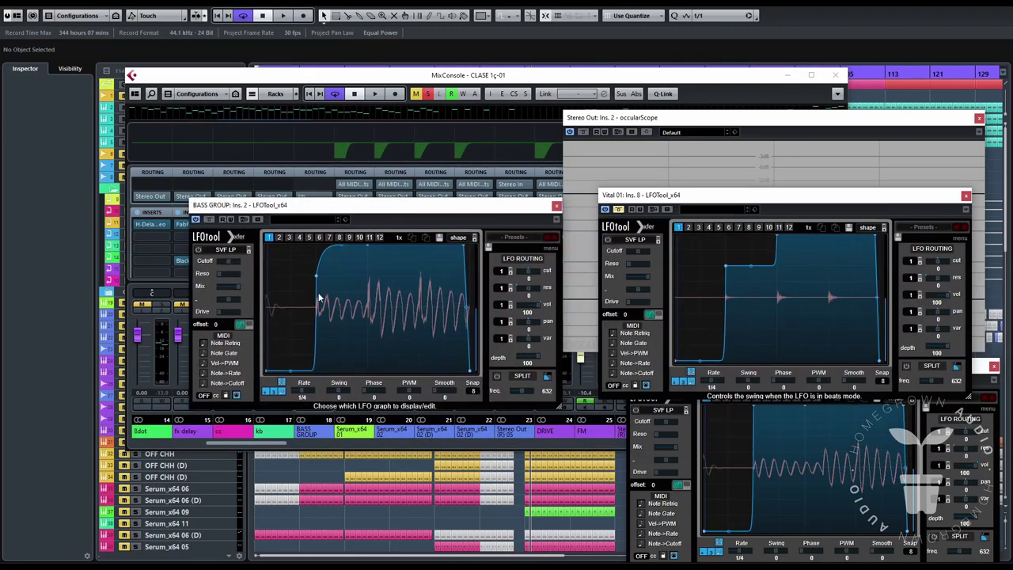
{"action": "key", "text": "space"}
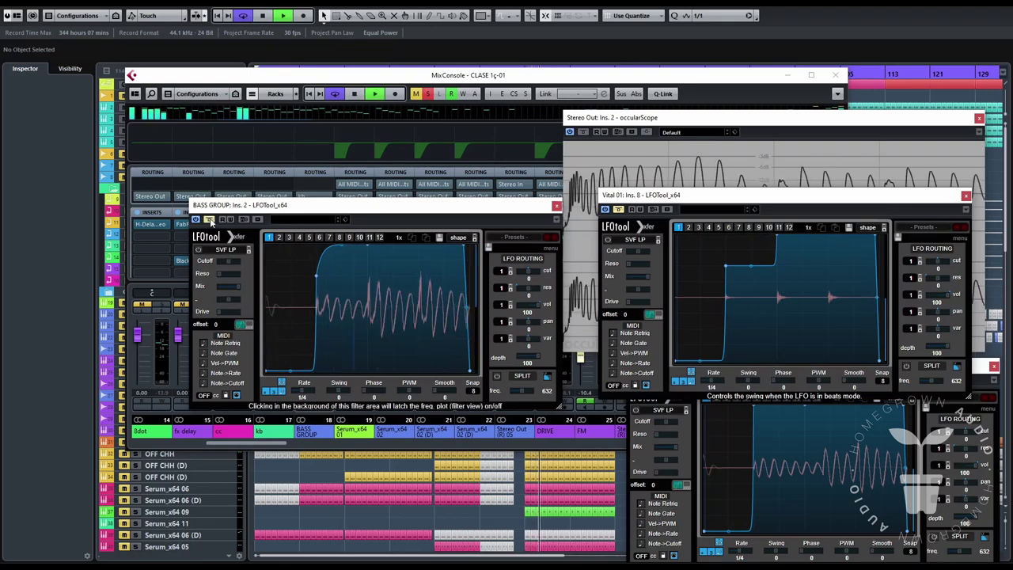
{"action": "left_click_drag", "start_coordinate": [735, 132], "coordinate": [744, 94]}
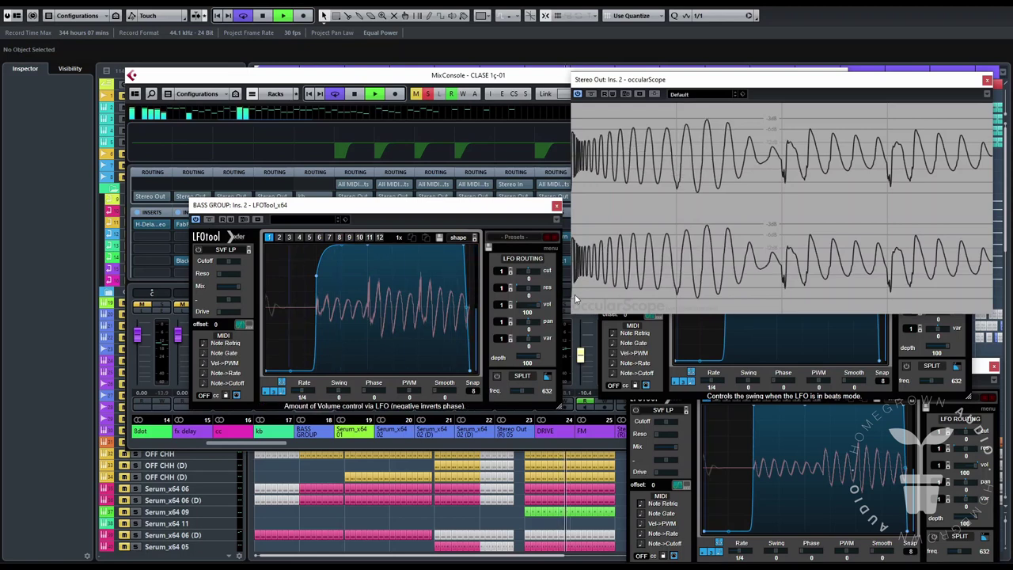
{"action": "key", "text": "space"}
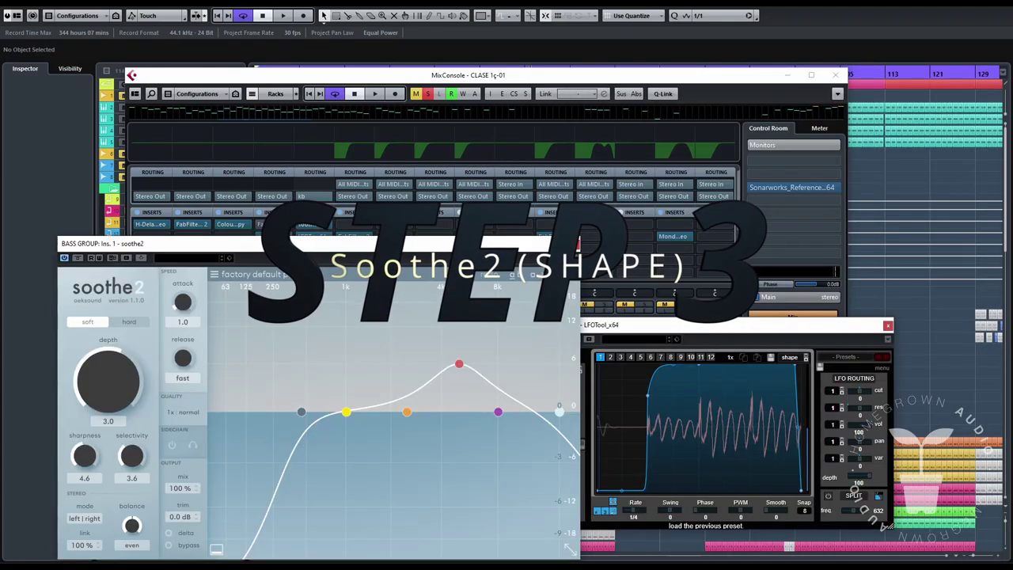
- Move Soothe2 into BASS GROUP's third insert slot
{"action": "left_click_drag", "start_coordinate": [315, 250], "coordinate": [490, 331]}
{"action": "left_click_drag", "start_coordinate": [313, 224], "coordinate": [313, 248]}
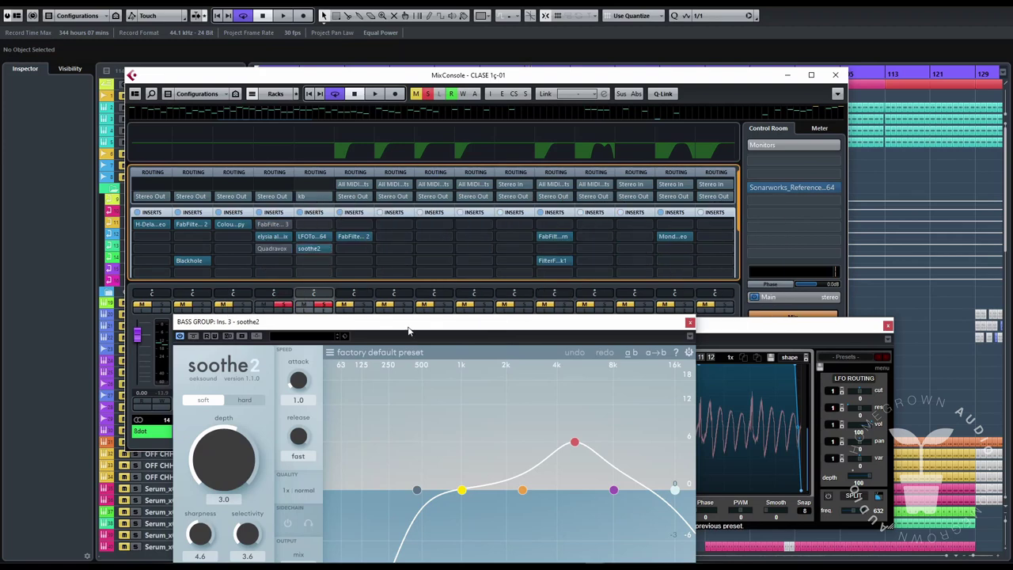
{"action": "left_click_drag", "start_coordinate": [408, 331], "coordinate": [422, 163]}
- Disable Soothe2's low cut and 5 kHz band, set band 1 to 69 Hz, and enable sidechain
{"action": "double_click", "coordinate": [430, 322]}
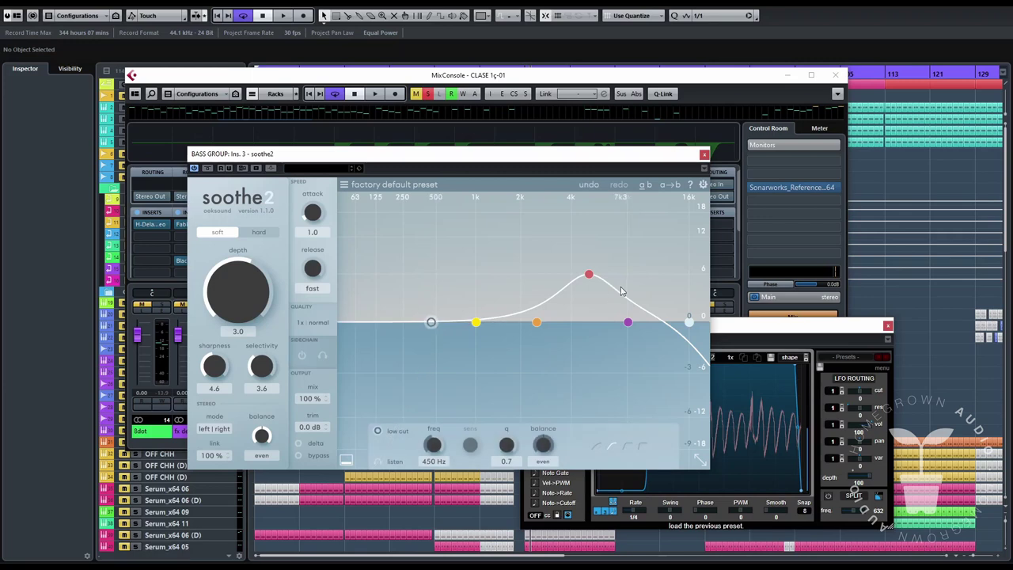
{"action": "double_click", "coordinate": [588, 274]}
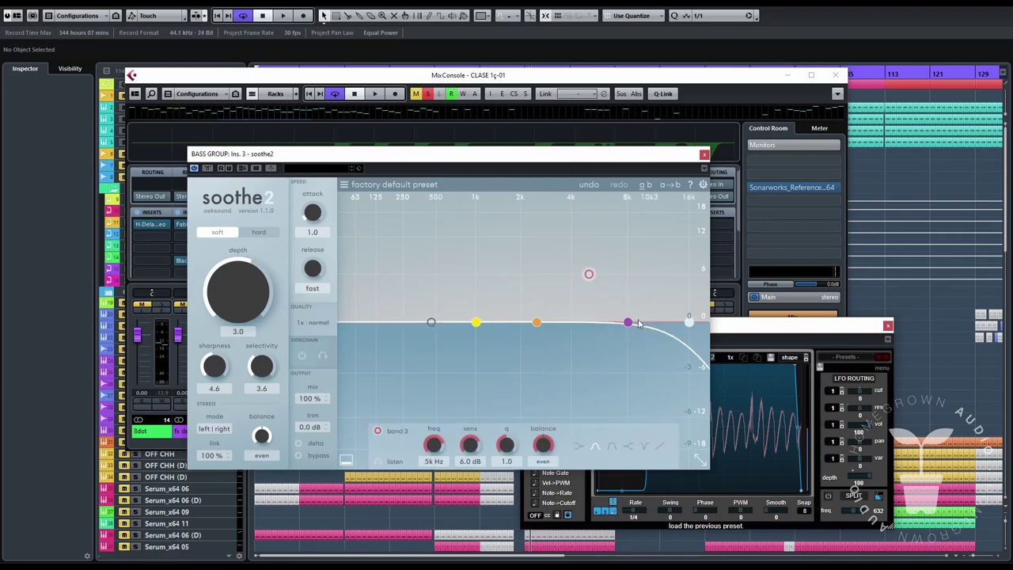
{"action": "left_click_drag", "start_coordinate": [476, 323], "coordinate": [359, 293]}
{"action": "left_click_drag", "start_coordinate": [474, 158], "coordinate": [481, 181]}
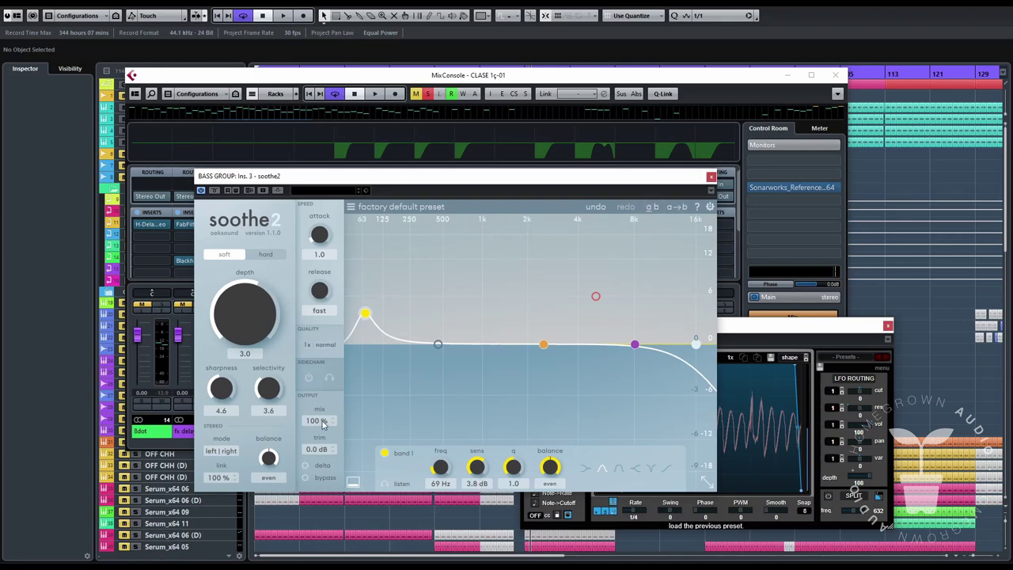
{"action": "left_click", "coordinate": [277, 191]}
- Add a Vital KICK REFORMED send to Side-chains > BASS GROUP: Ins. 3 - soothe2
{"action": "left_click", "coordinate": [711, 178]}
{"action": "left_click", "coordinate": [233, 187]}
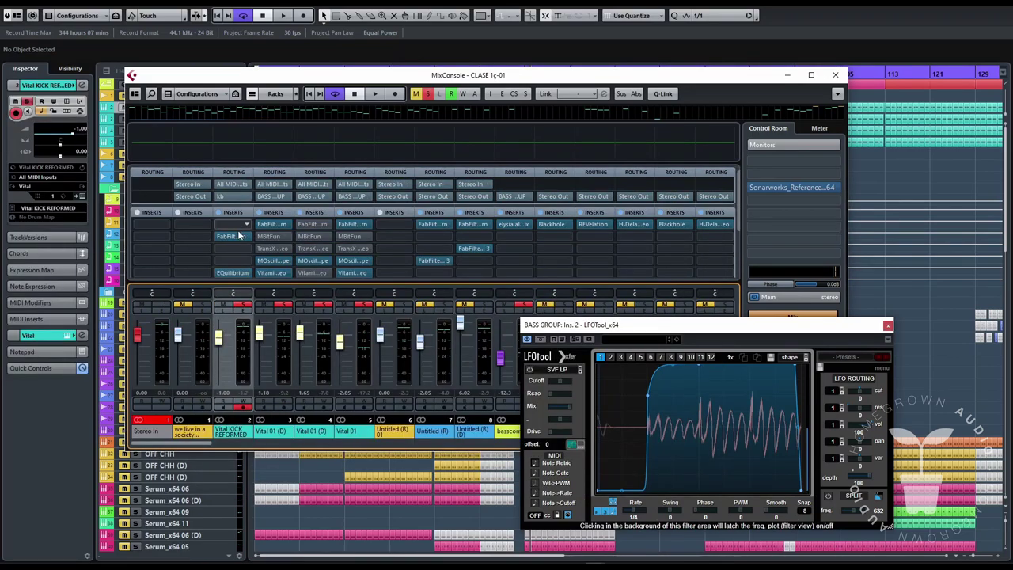
{"action": "left_click", "coordinate": [246, 319]}
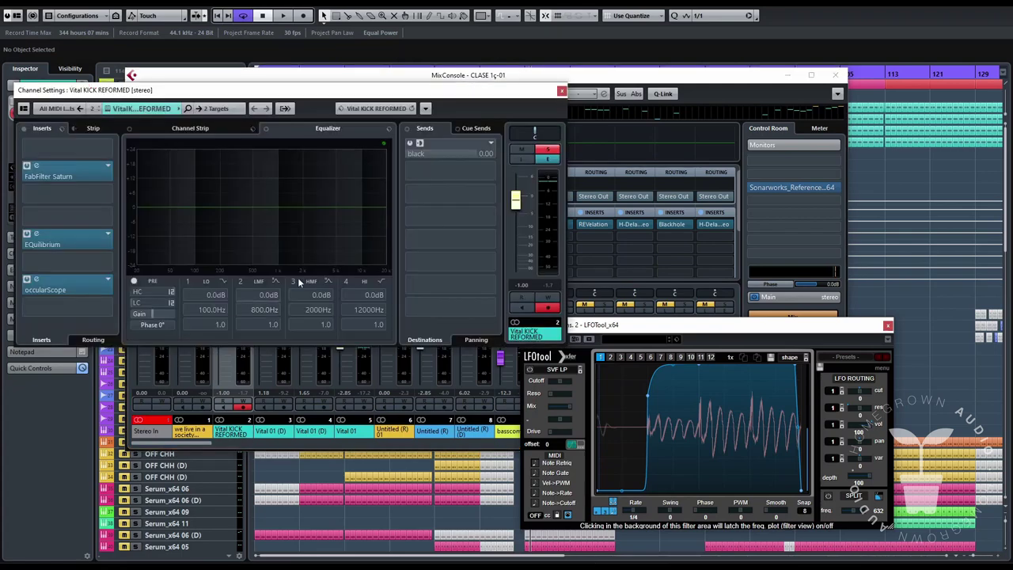
{"action": "left_click", "coordinate": [459, 168]}
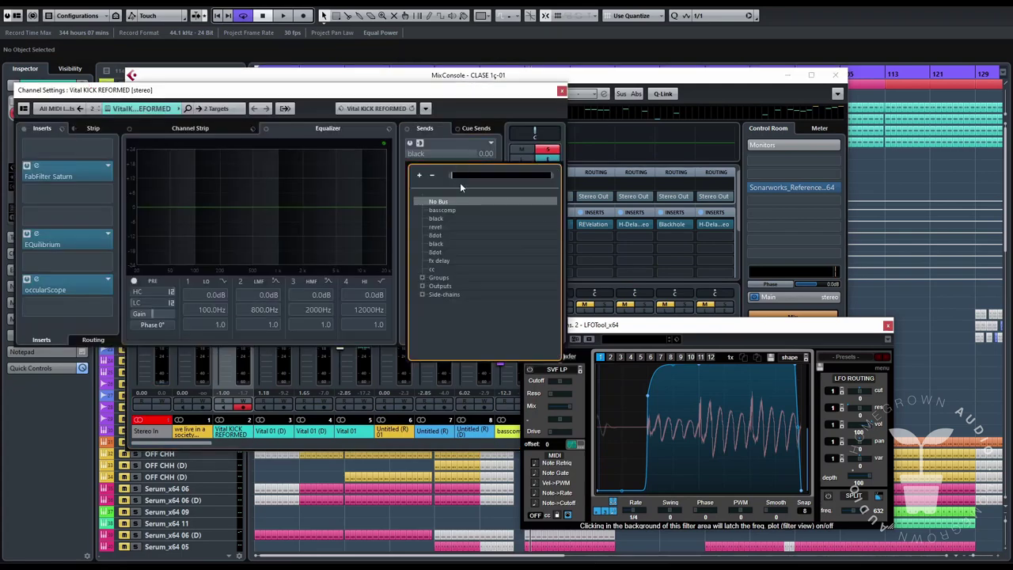
{"action": "left_click", "coordinate": [422, 294]}
{"action": "left_click", "coordinate": [451, 301]}
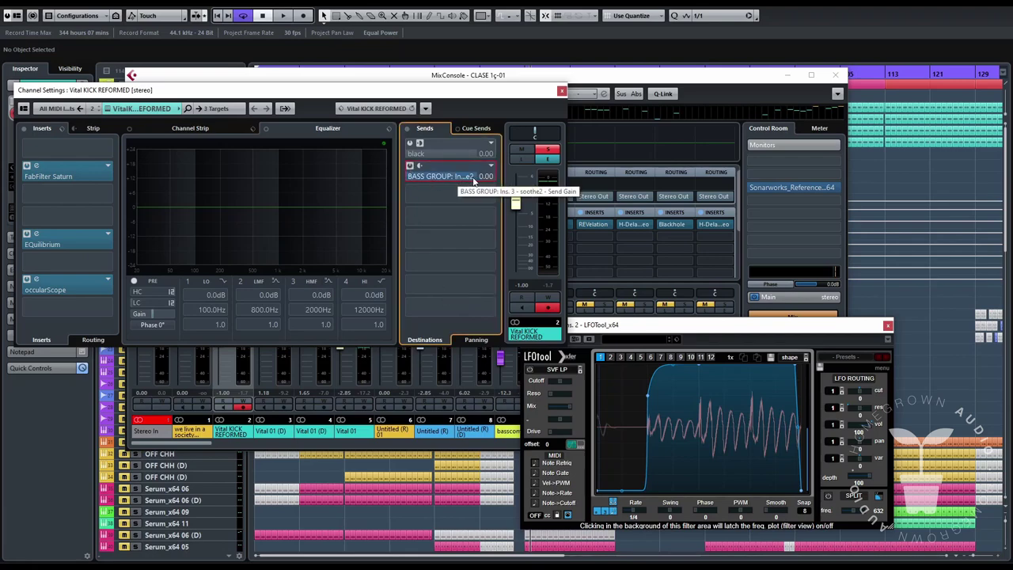
{"action": "left_click", "coordinate": [561, 93]}
{"action": "left_click_drag", "start_coordinate": [430, 171], "coordinate": [474, 123]}
- While playing, set Soothe2 to Hard mode with 0.1 attack and band 1 sensitivity 4.8 dB
{"action": "key", "text": "space"}
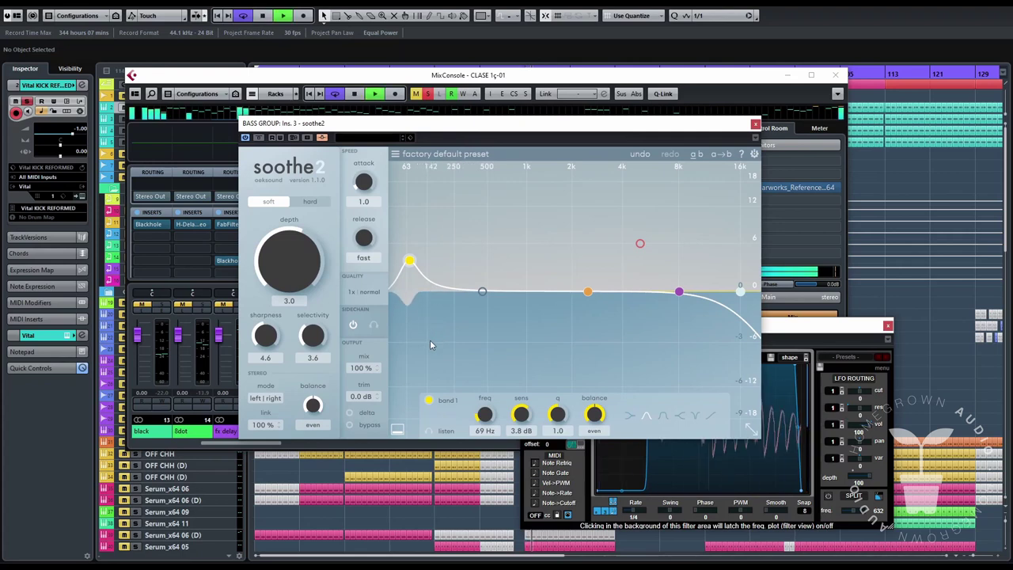
{"action": "left_click_drag", "start_coordinate": [286, 241], "coordinate": [289, 180]}
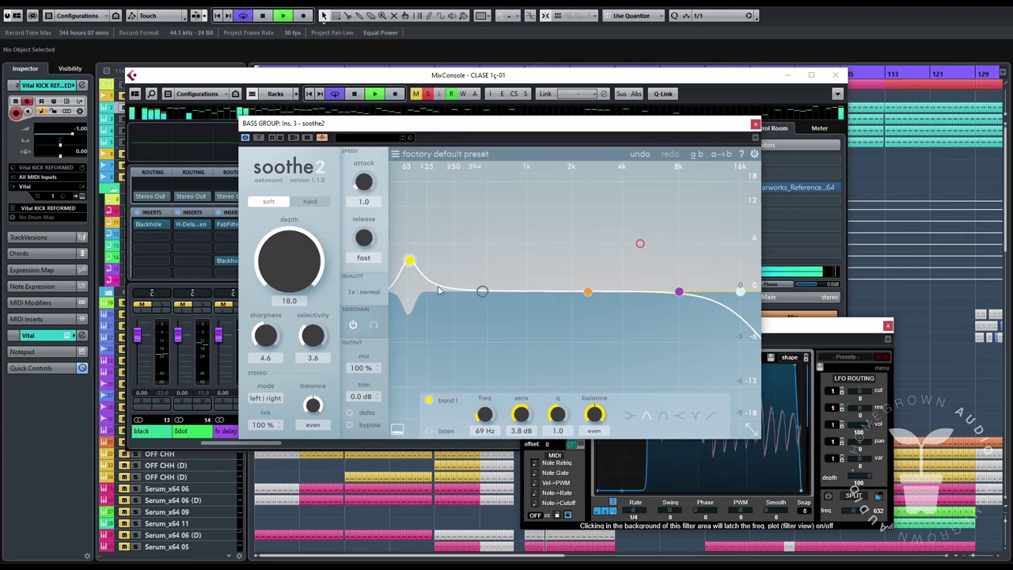
{"action": "mouse_move", "coordinate": [409, 261]}
{"action": "left_mouse_down"}
{"action": "mouse_move", "coordinate": [409, 220]}
{"action": "mouse_move", "coordinate": [410, 243]}
{"action": "left_mouse_up"}
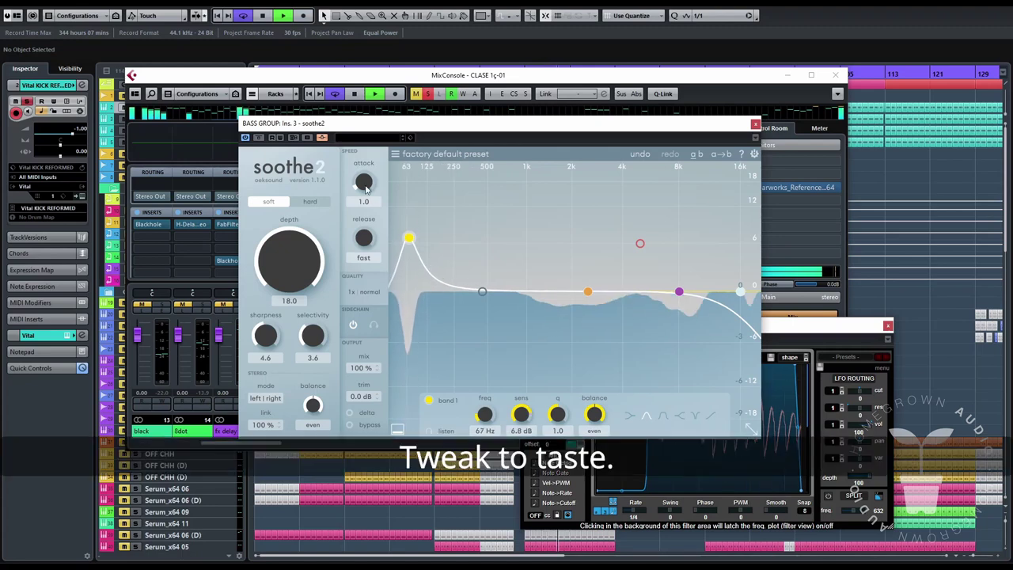
{"action": "left_click_drag", "start_coordinate": [363, 181], "coordinate": [366, 250]}
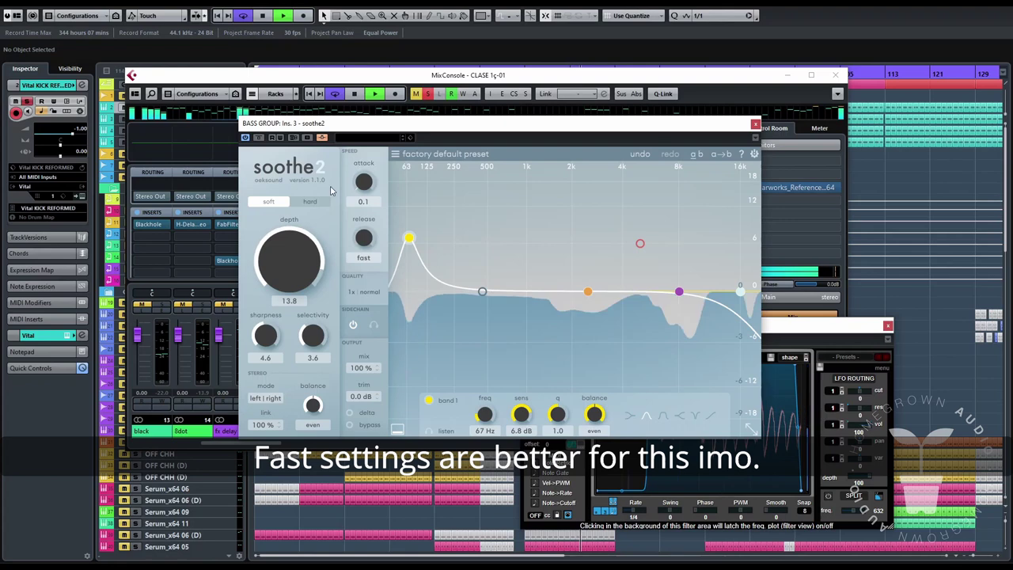
{"action": "left_click", "coordinate": [310, 201]}
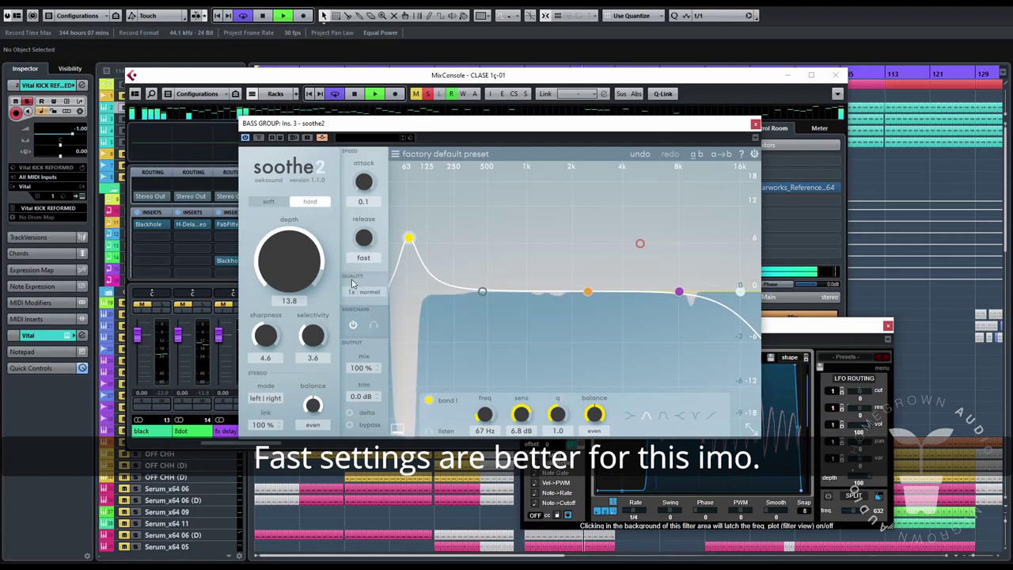
{"action": "left_click_drag", "start_coordinate": [408, 244], "coordinate": [409, 258]}
- Sweep Soothe2's depth down and back up to around 3.5, then stop playback
{"action": "left_click_drag", "start_coordinate": [276, 261], "coordinate": [279, 288]}
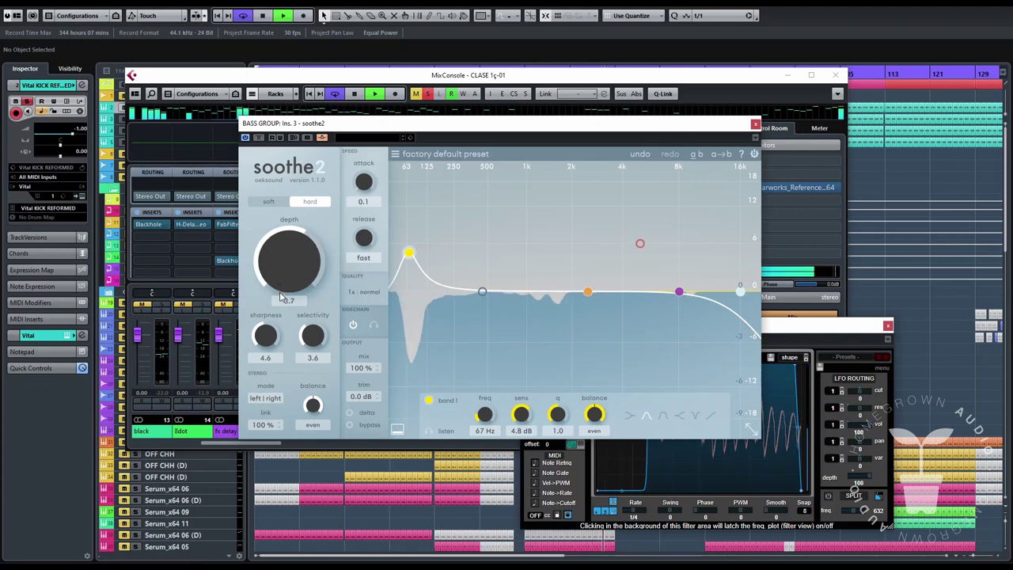
{"action": "left_click_drag", "start_coordinate": [282, 305], "coordinate": [282, 309]}
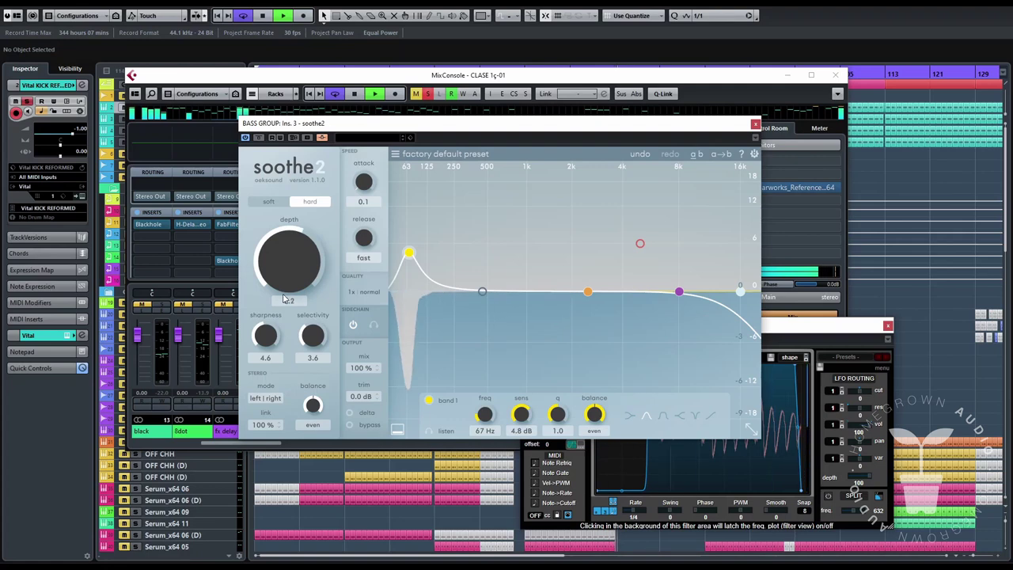
{"action": "left_click_drag", "start_coordinate": [283, 297], "coordinate": [285, 277]}
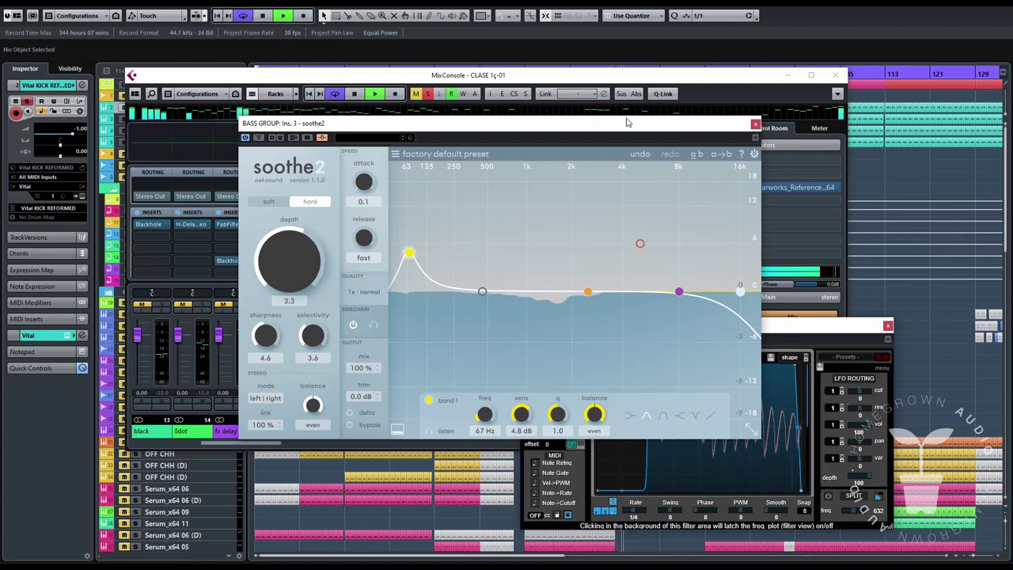
{"action": "left_click_drag", "start_coordinate": [520, 125], "coordinate": [555, 127]}
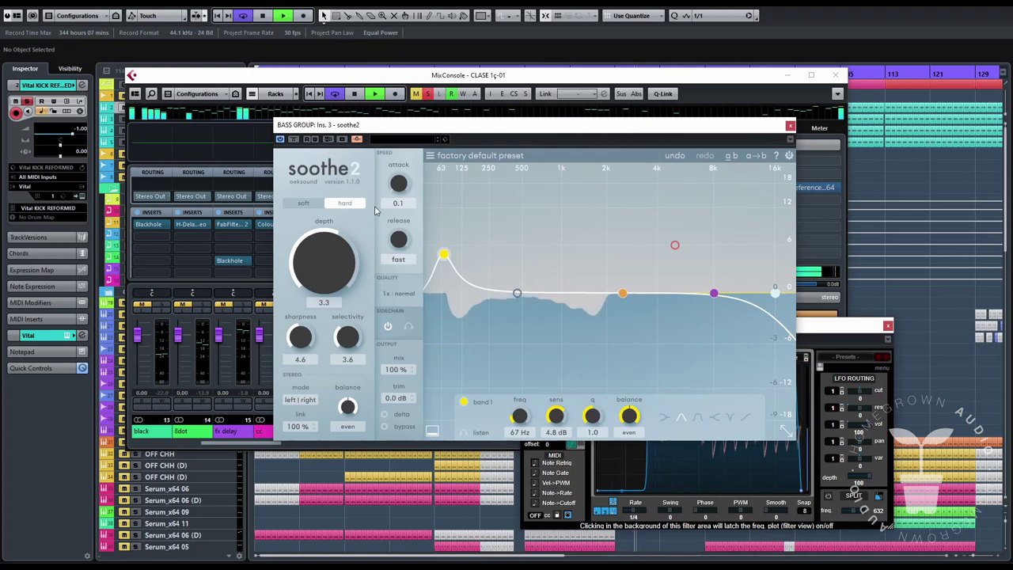
{"action": "scroll", "coordinate": [310, 260], "scroll_direction": "up", "scroll_amount": 2}
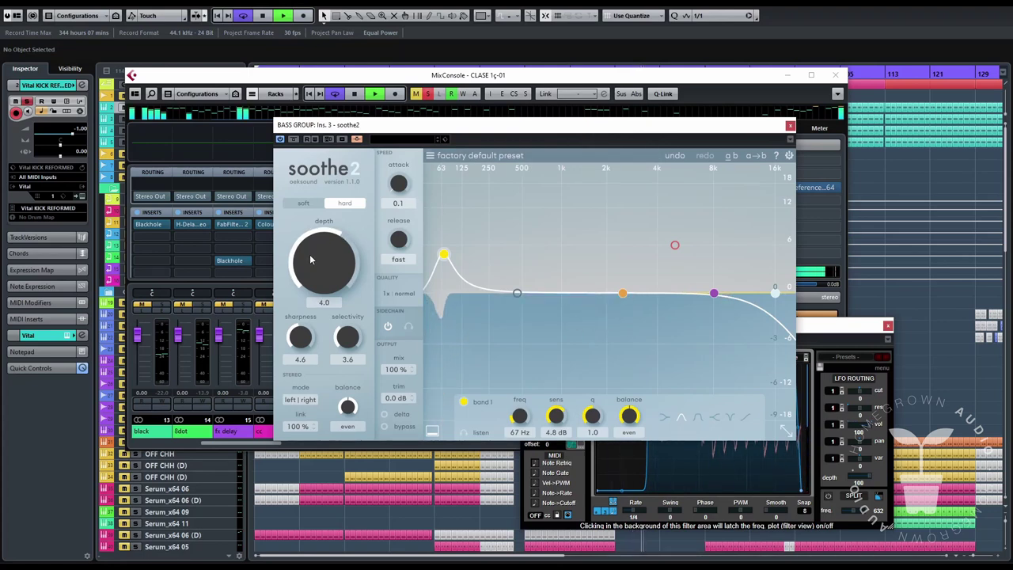
{"action": "scroll", "coordinate": [310, 254], "scroll_direction": "down", "scroll_amount": 2}
{"action": "key", "text": "space"}
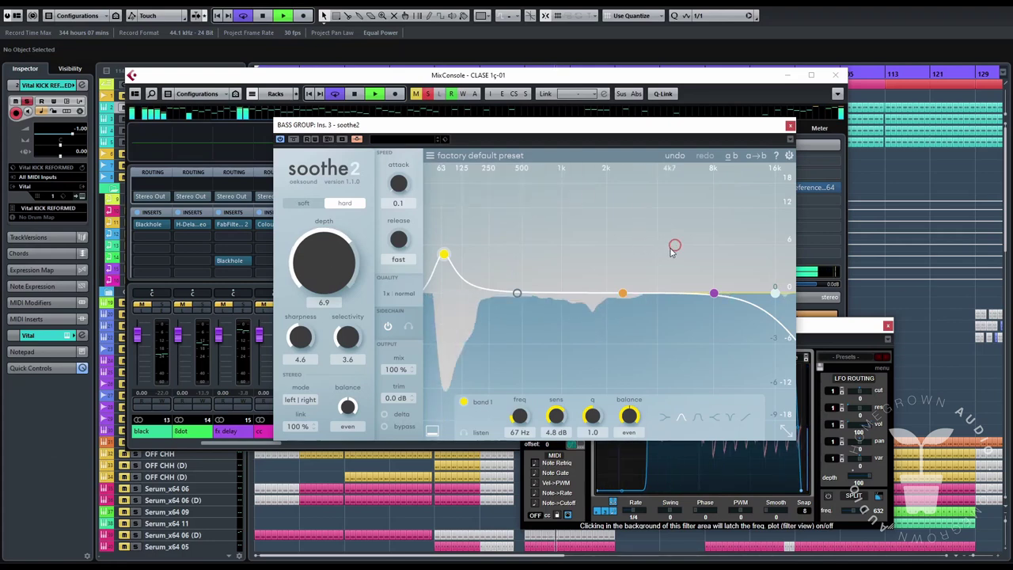
- Raise Soothe2's depth to 7.1 and stop playback
{"action": "scroll", "coordinate": [326, 272], "scroll_direction": "up", "scroll_amount": 2}
{"action": "key", "text": "space"}
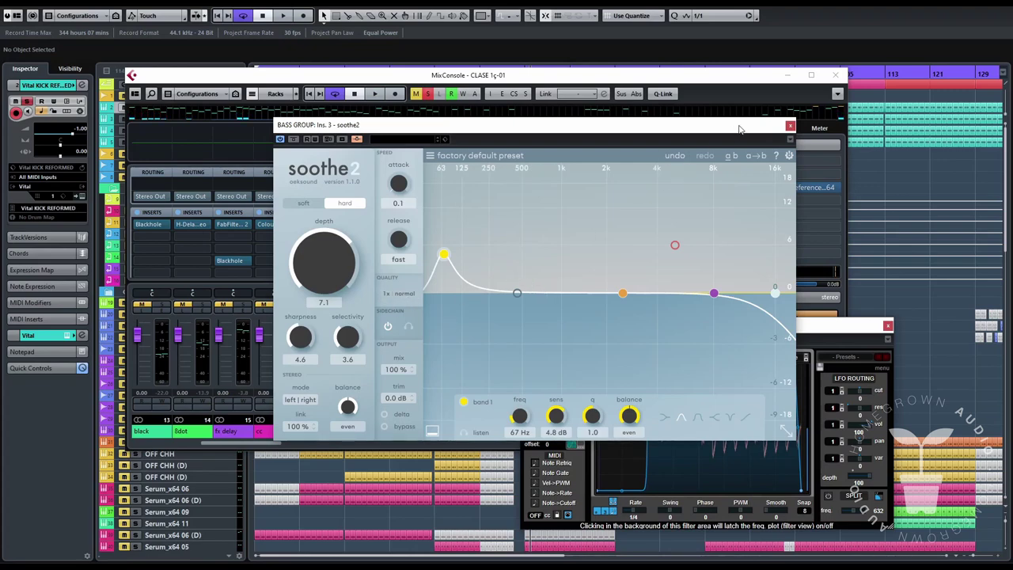
{"action": "left_click", "coordinate": [790, 126]}
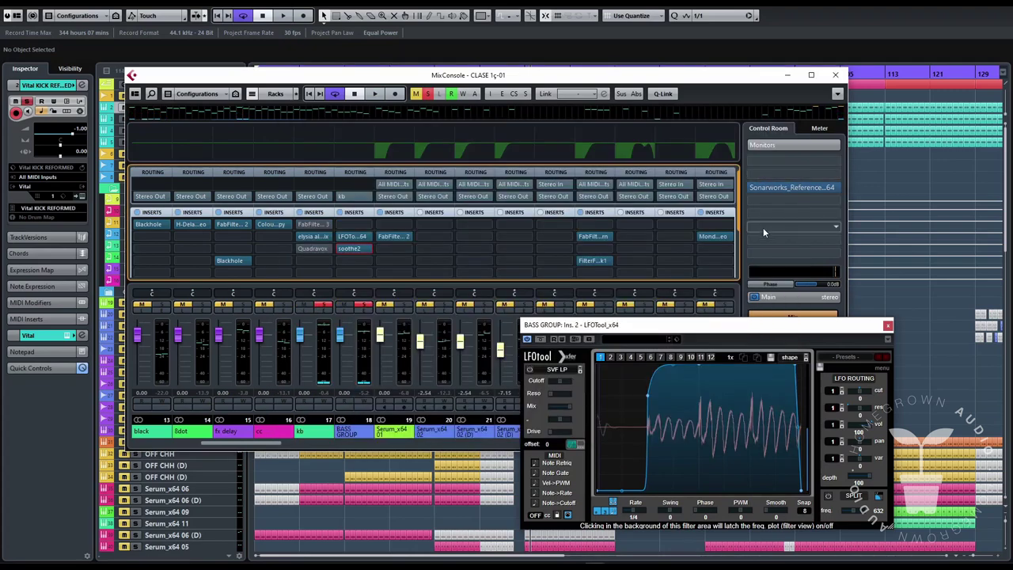